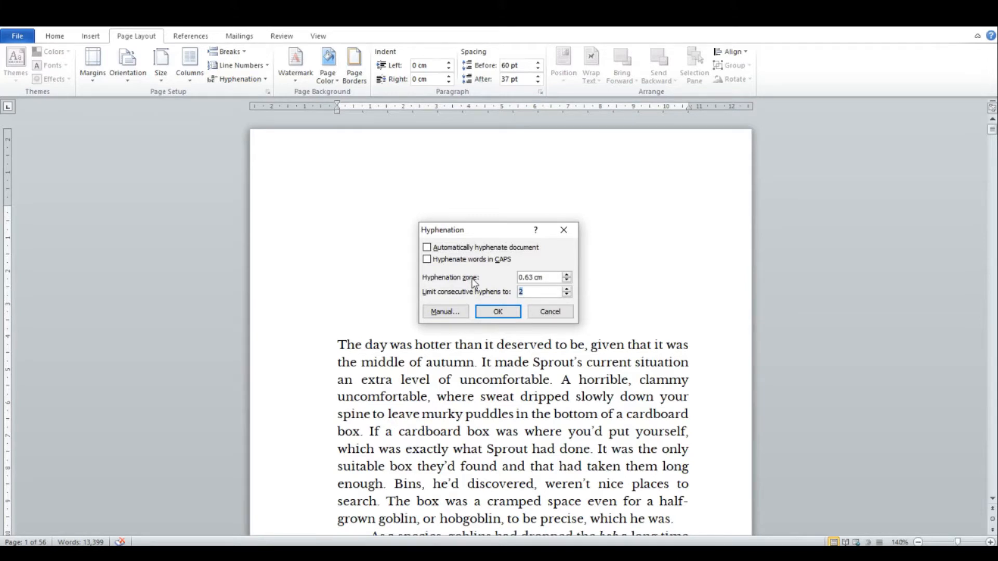
# Accept the hyphenation options with automatic hyphenation off and consecutive hyphens limited to 2.
pyautogui.click(499, 311)
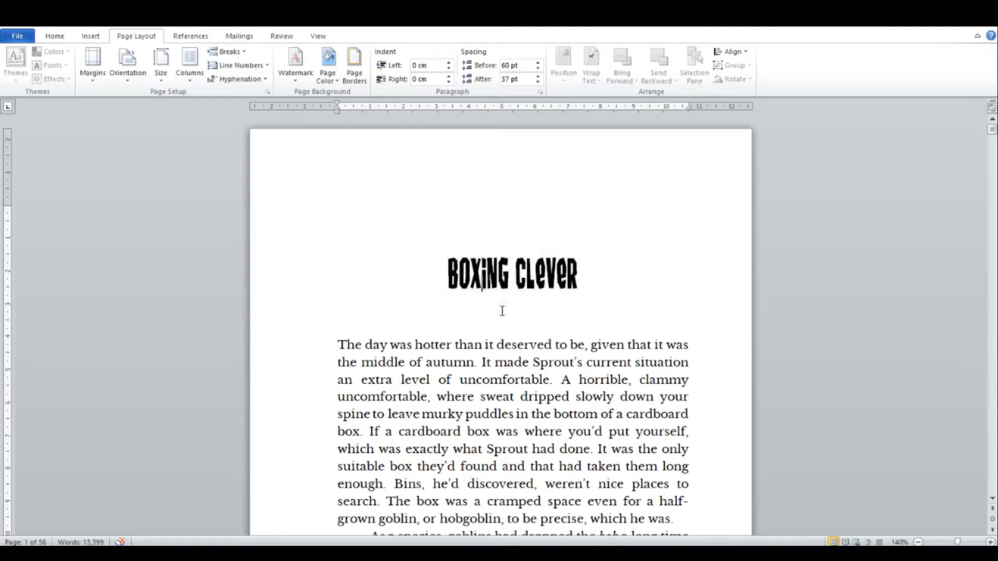
pyautogui.click(244, 81)
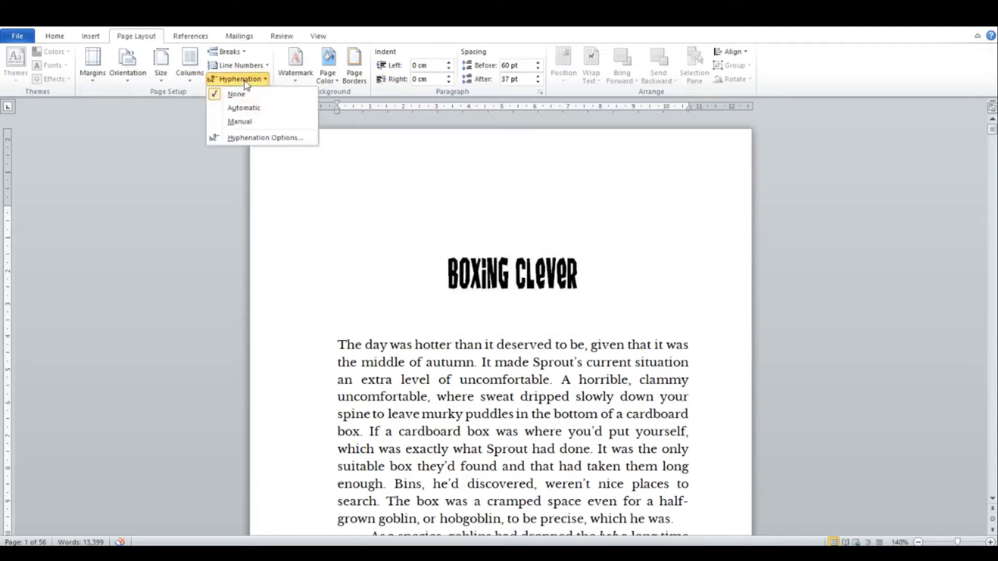
pyautogui.click(246, 121)
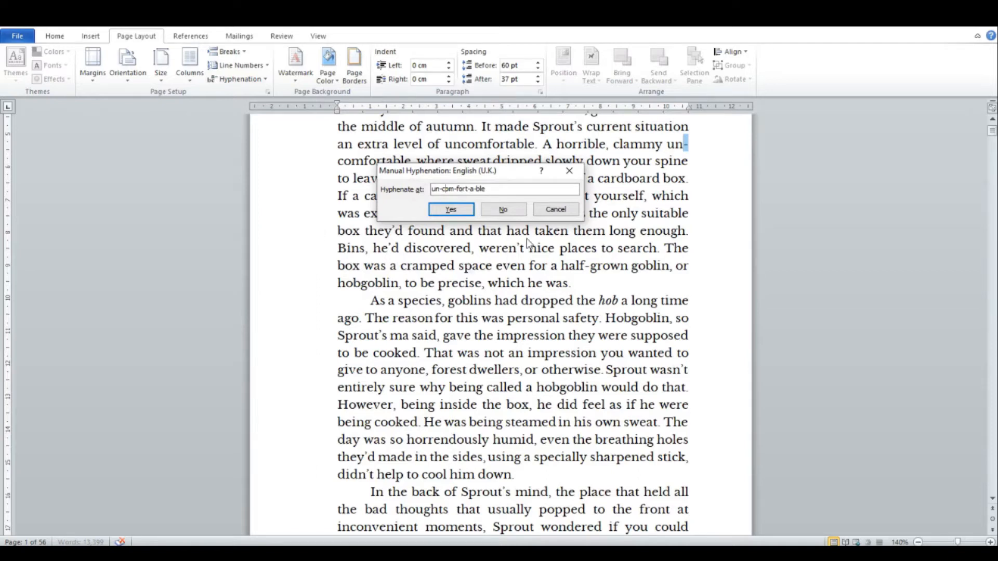
pyautogui.click(562, 211)
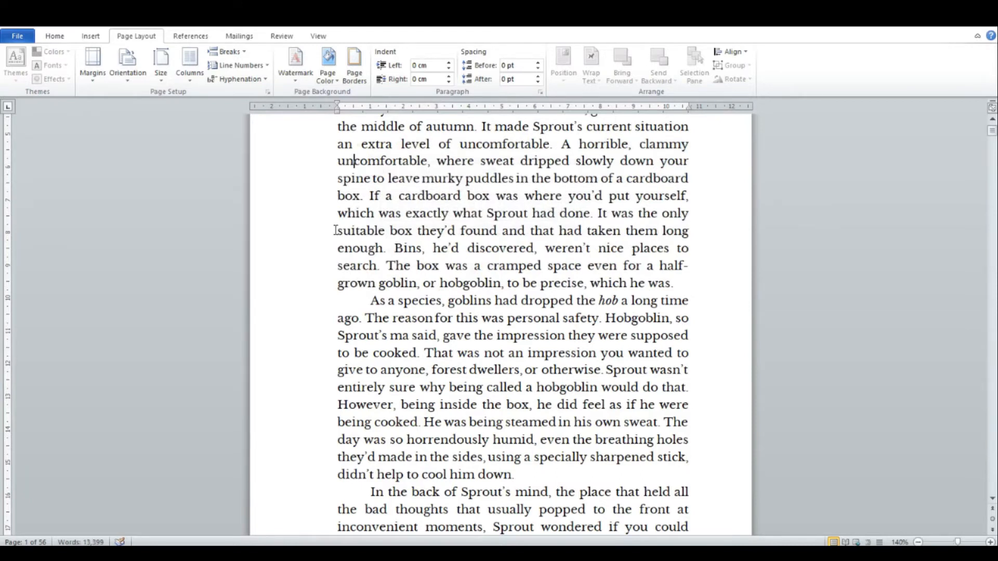
# Turn on automatic hyphenation for the whole document.
pyautogui.scroll(4, 334, 230)
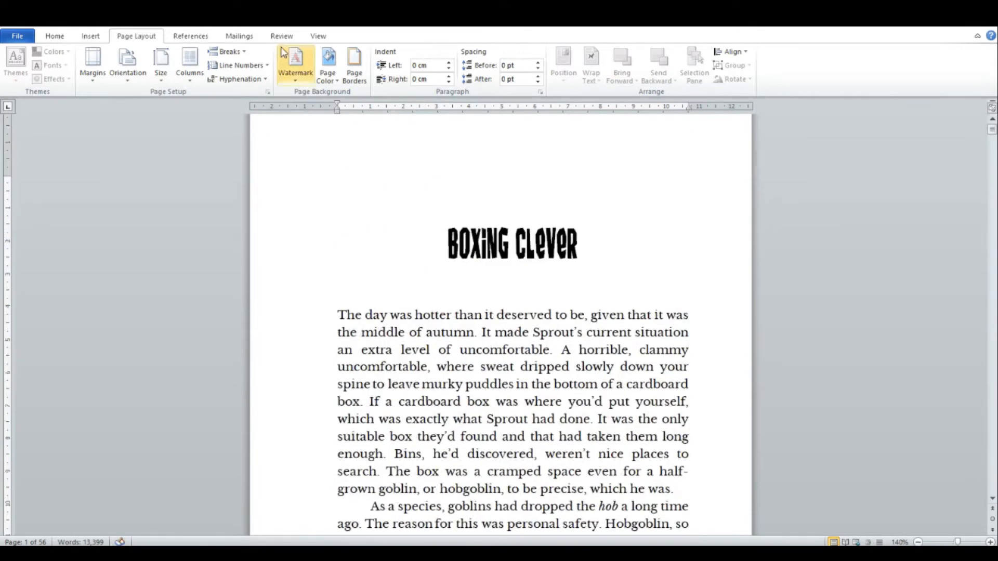
pyautogui.click(244, 79)
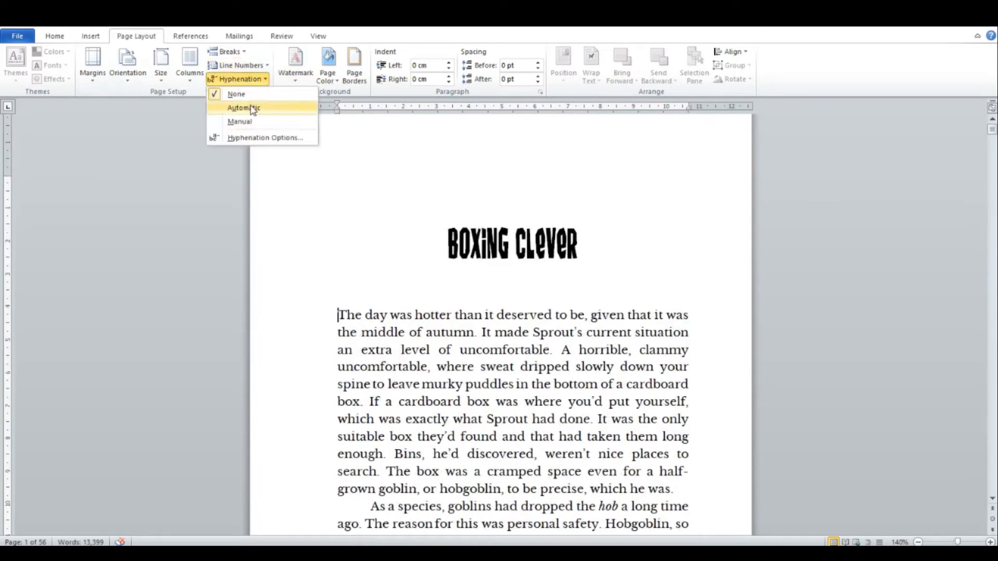
pyautogui.click(253, 109)
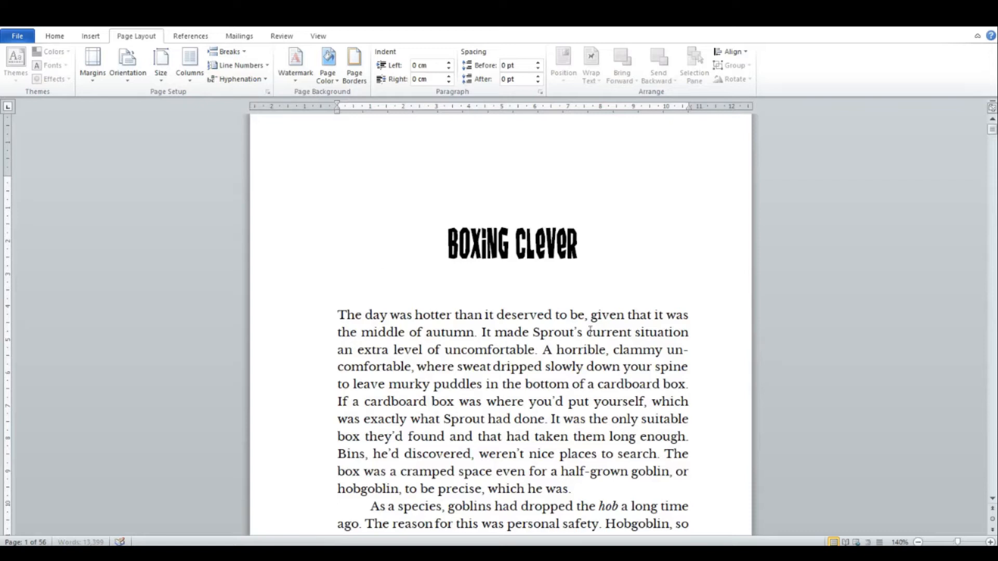
# Examine the line-end word breaks on the first two pages, including "un-comfortable", "incon-venient" and "po-sition".
pyautogui.scroll(-2, 702, 346)
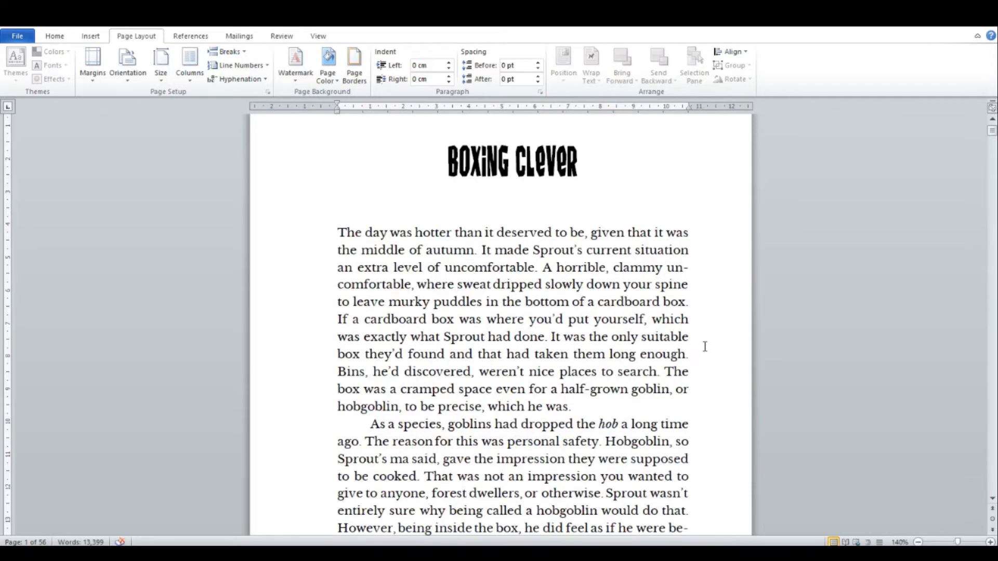
pyautogui.moveTo(692, 268); pyautogui.dragTo(667, 268)
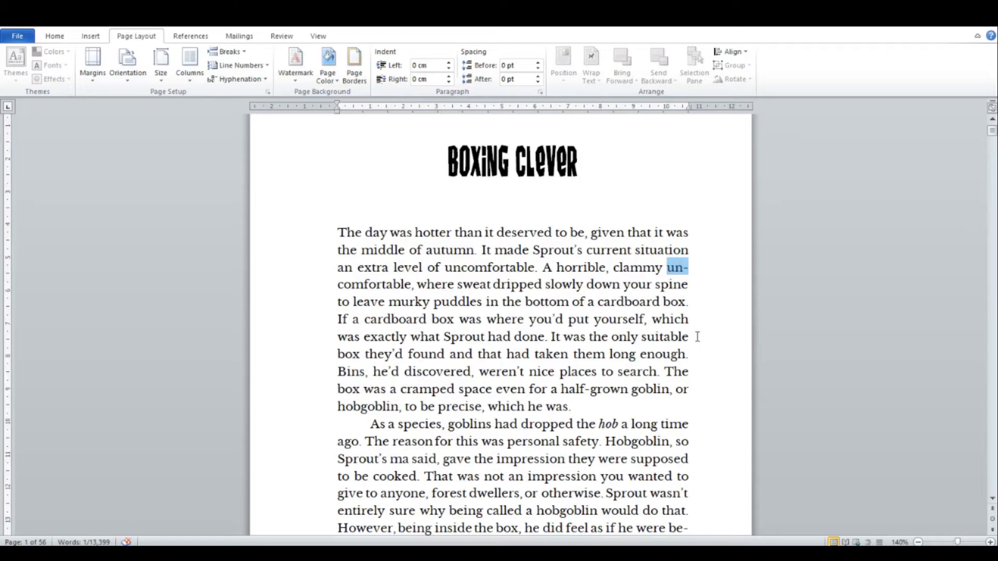
pyautogui.scroll(-4, 697, 338)
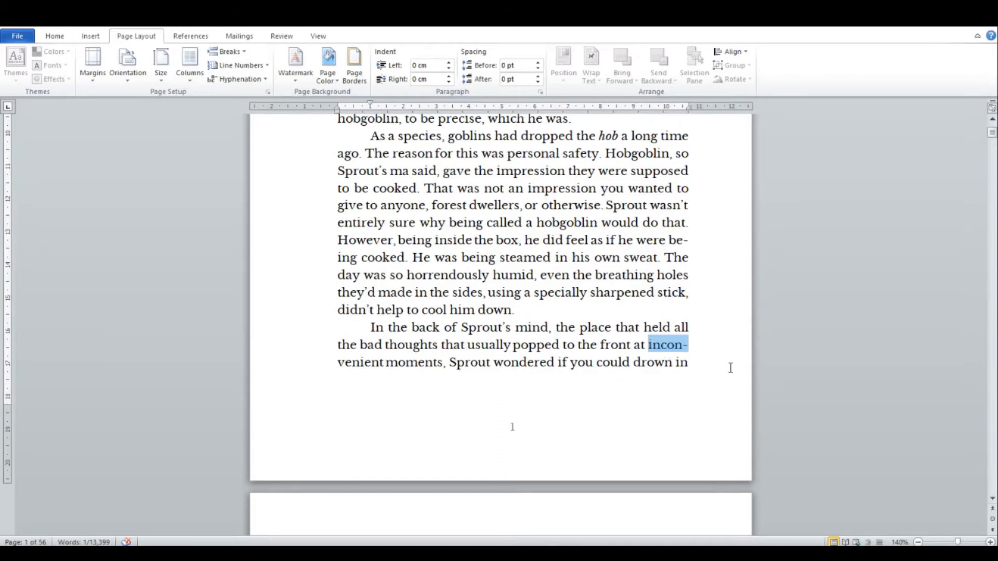
pyautogui.scroll(-9, 730, 368)
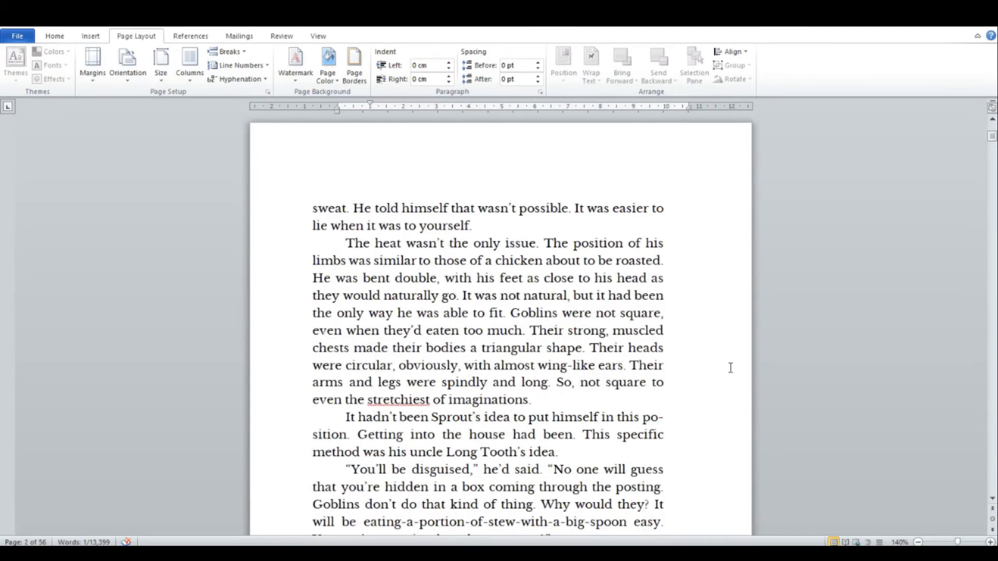
pyautogui.scroll(-3, 730, 368)
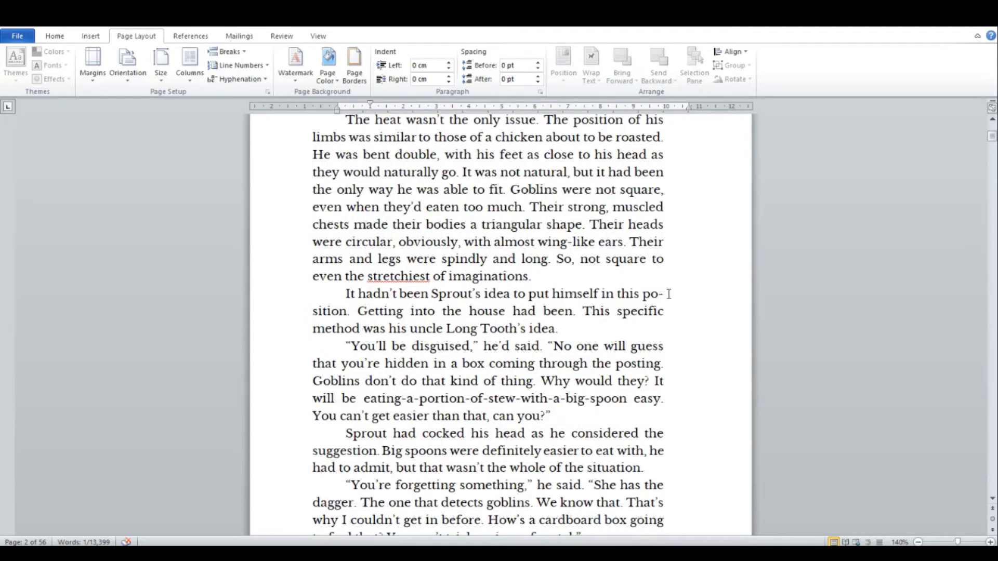
pyautogui.moveTo(664, 293); pyautogui.dragTo(645, 297)
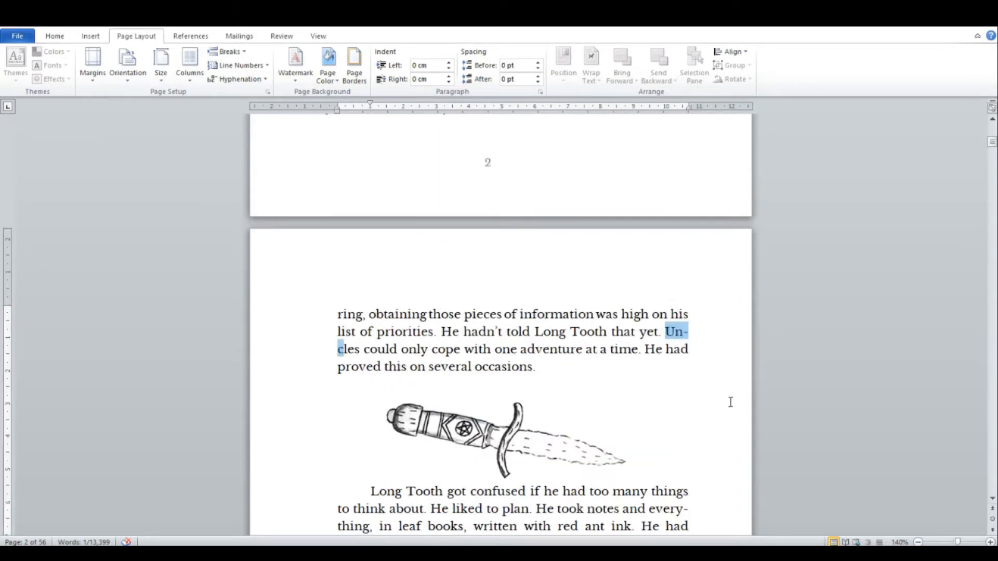
# Color the selected part of the badly split word "Un-cles" near the start of page 3 red.
pyautogui.click(54, 38)
pyautogui.click(255, 75)
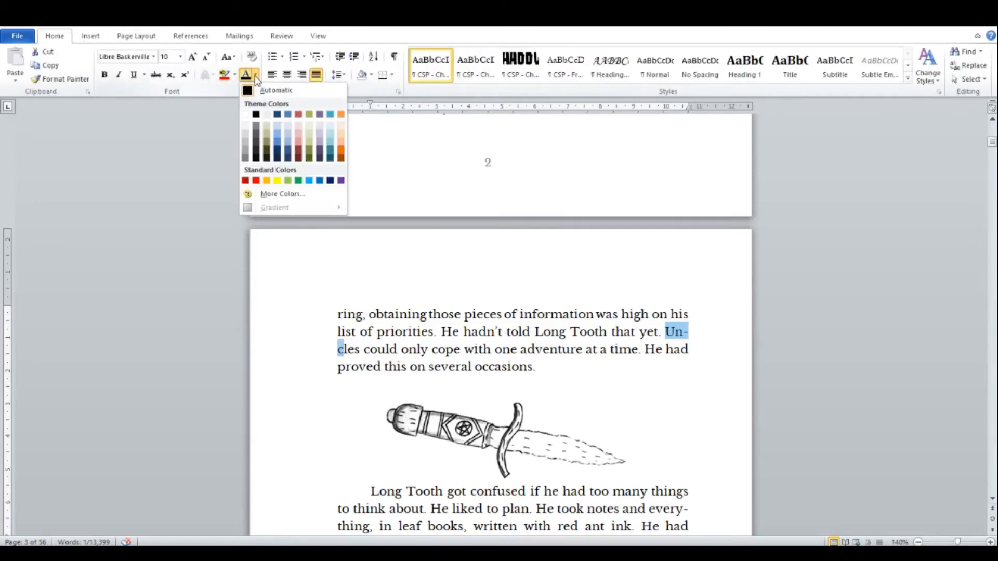
pyautogui.click(256, 180)
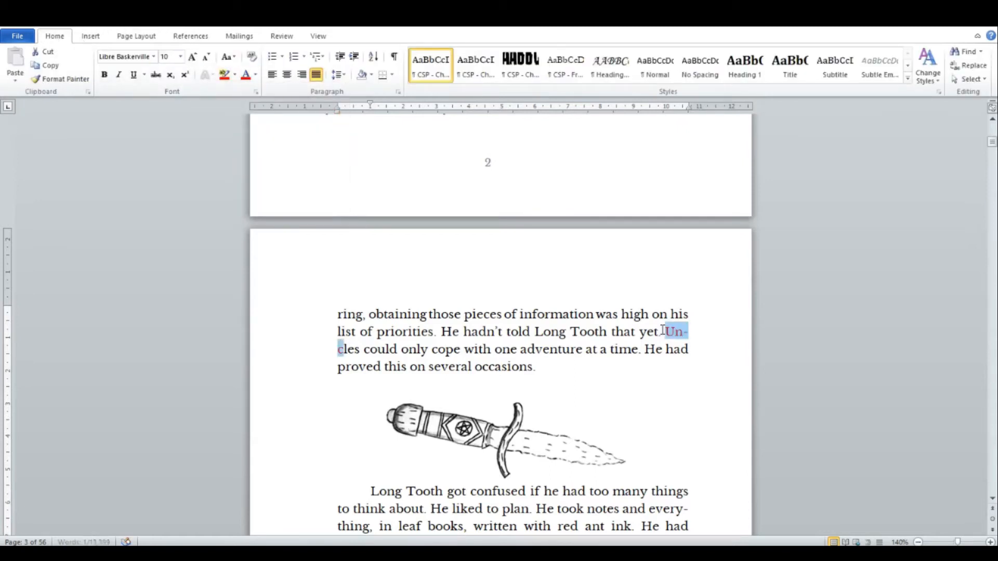
pyautogui.click(714, 333)
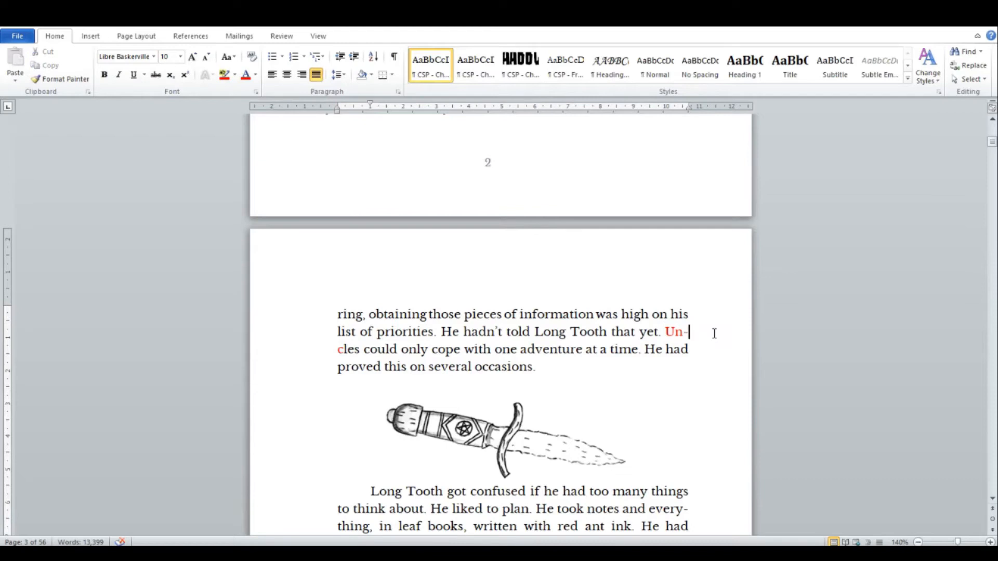
# Check the split words on page 3, then color the split word "pat-terns" on page 4 red.
pyautogui.scroll(-4, 714, 334)
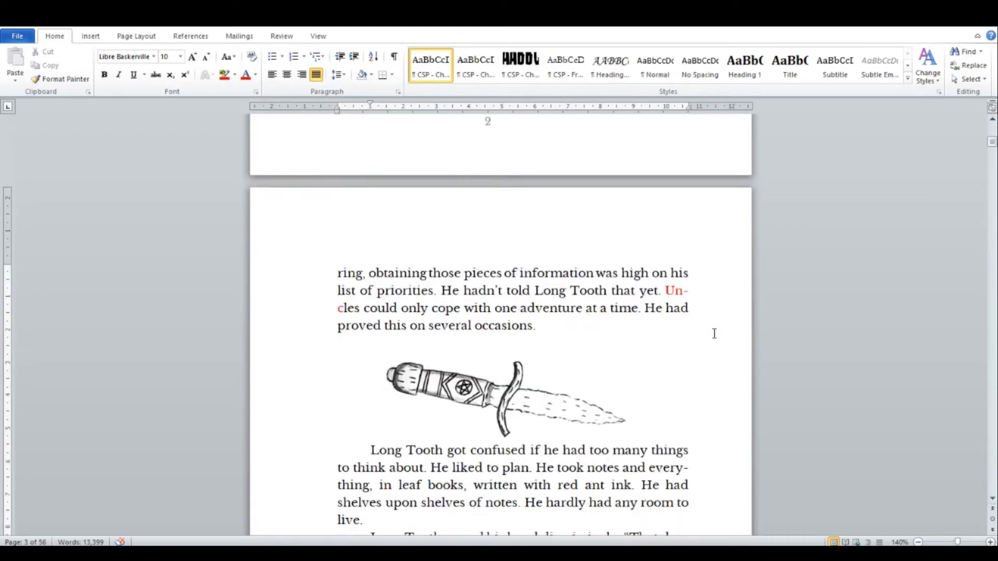
pyautogui.moveTo(647, 301); pyautogui.dragTo(686, 304)
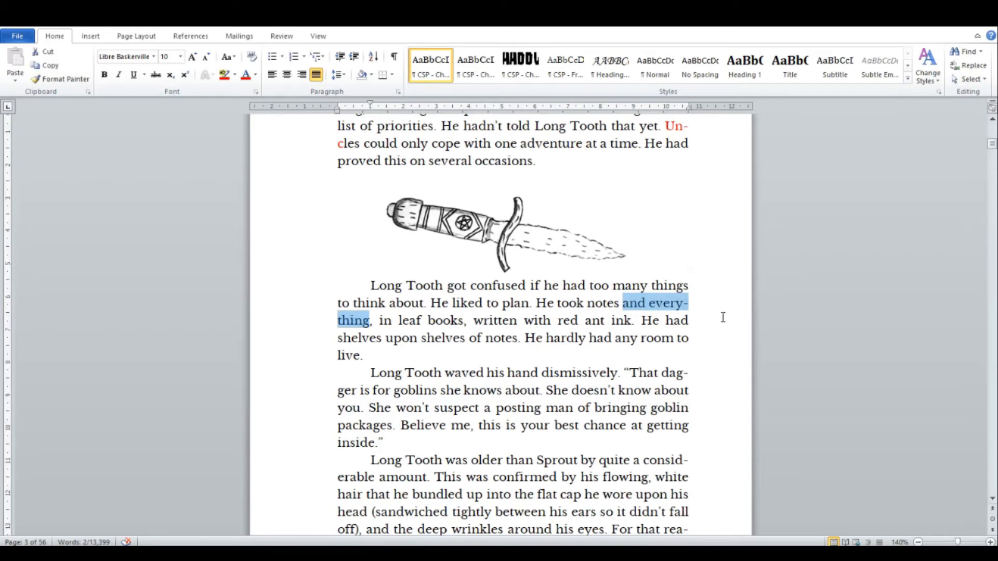
pyautogui.scroll(-1, 722, 318)
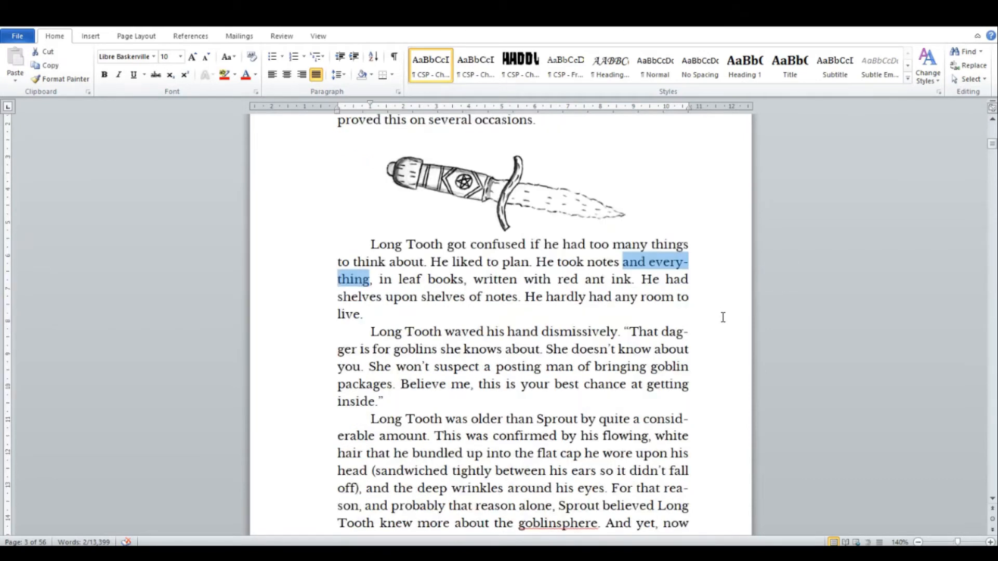
pyautogui.moveTo(662, 331); pyautogui.dragTo(686, 335)
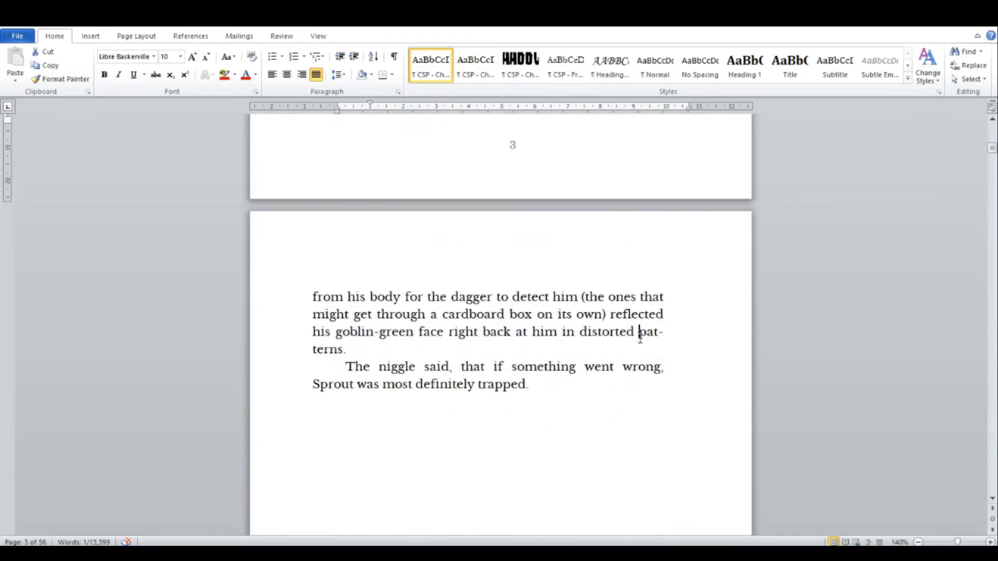
pyautogui.doubleClick(641, 332)
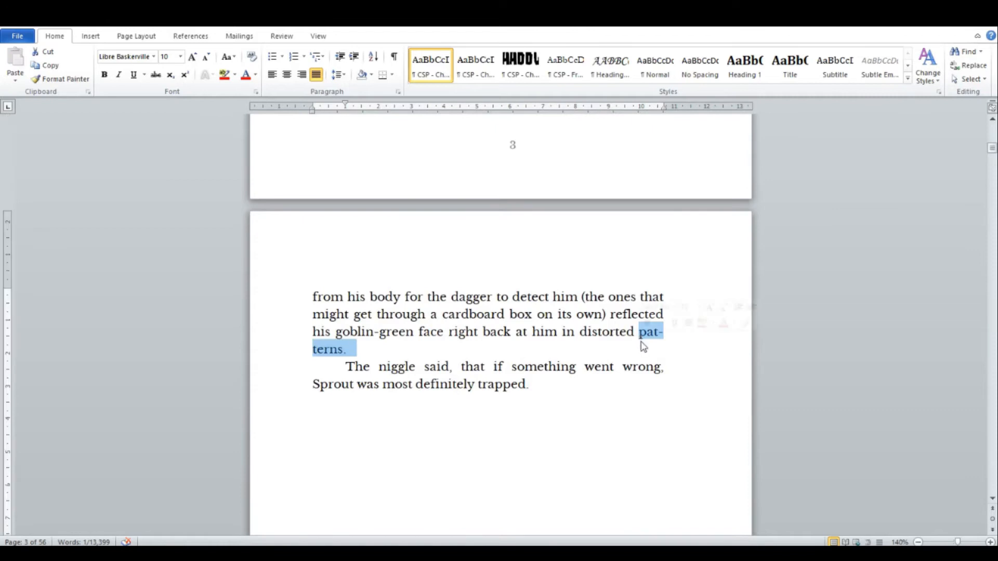
pyautogui.click(246, 74)
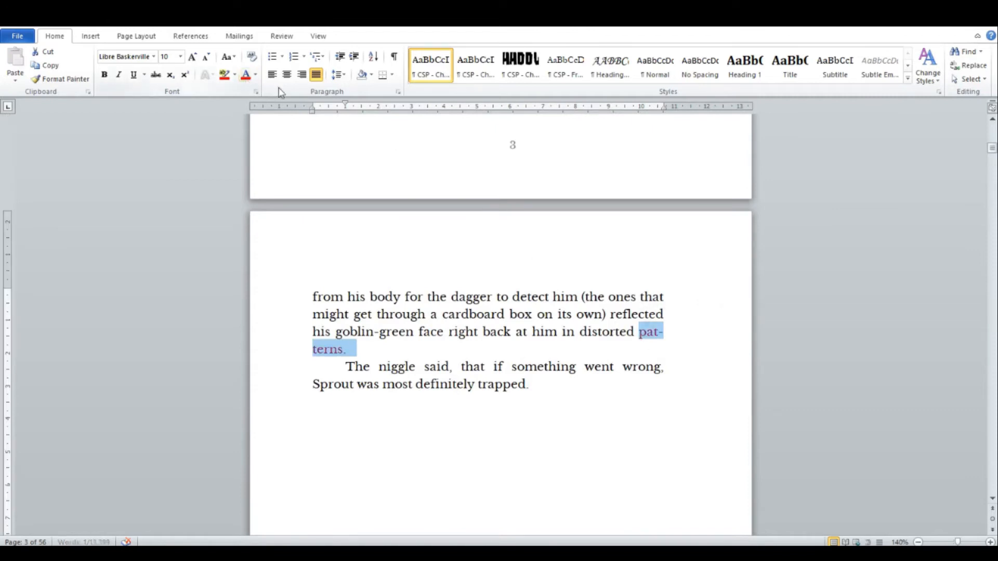
pyautogui.click(696, 316)
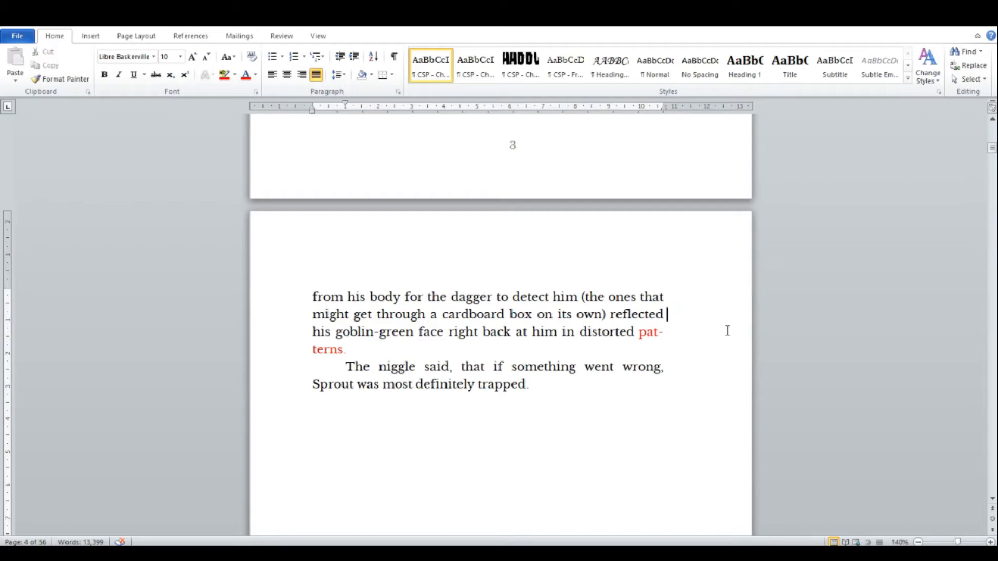
# Color the "Ra-" part of "Ra-ven" and the split word "frustrat-ed" on page 5 red.
pyautogui.scroll(-15, 727, 331)
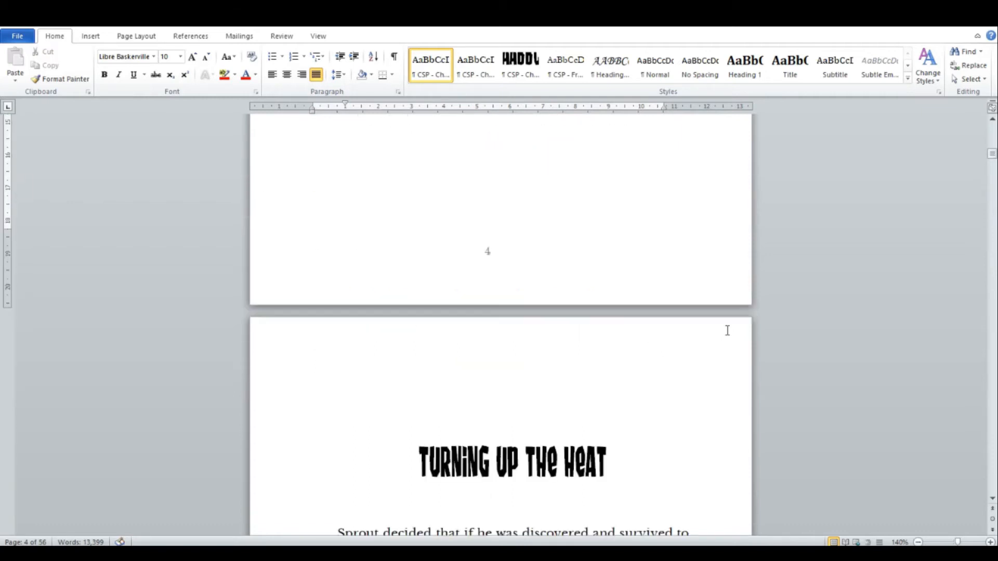
pyautogui.scroll(-3, 727, 330)
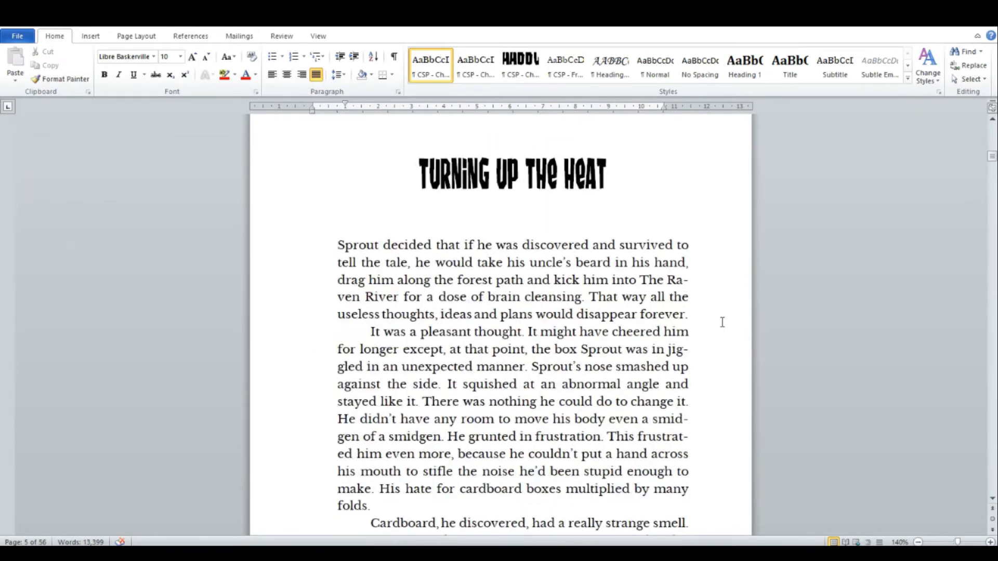
pyautogui.click(669, 280)
pyautogui.moveTo(668, 280); pyautogui.dragTo(690, 283)
pyautogui.click(246, 76)
pyautogui.doubleClick(658, 314)
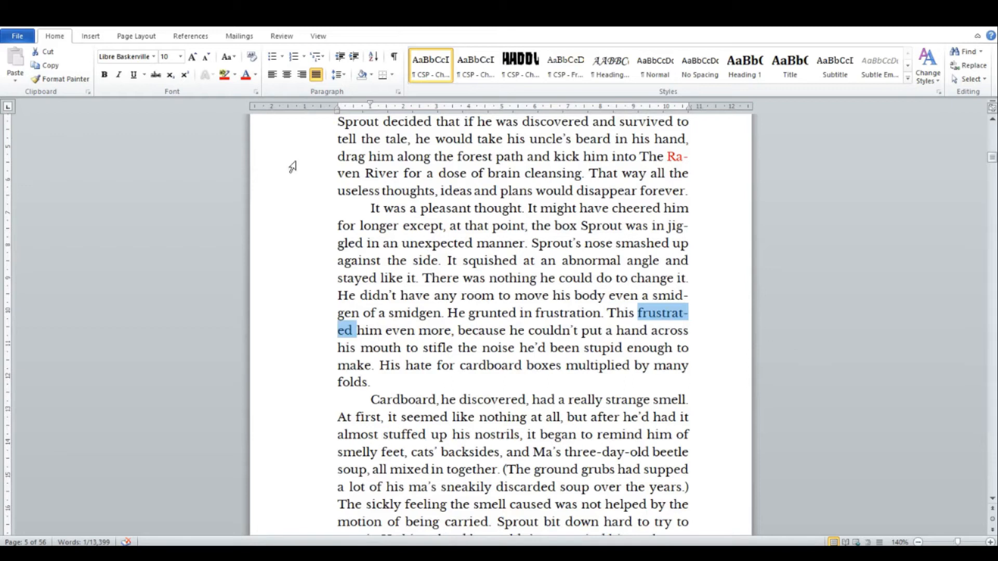
pyautogui.click(246, 76)
pyautogui.click(770, 338)
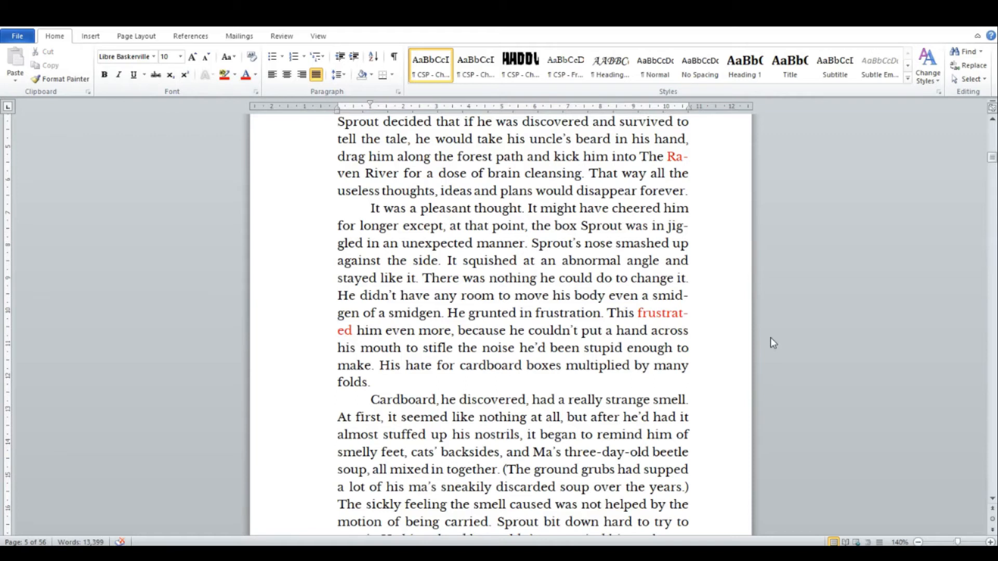
# Color the badly split word "eve-rything" on page 7 red.
pyautogui.scroll(-2, 770, 338)
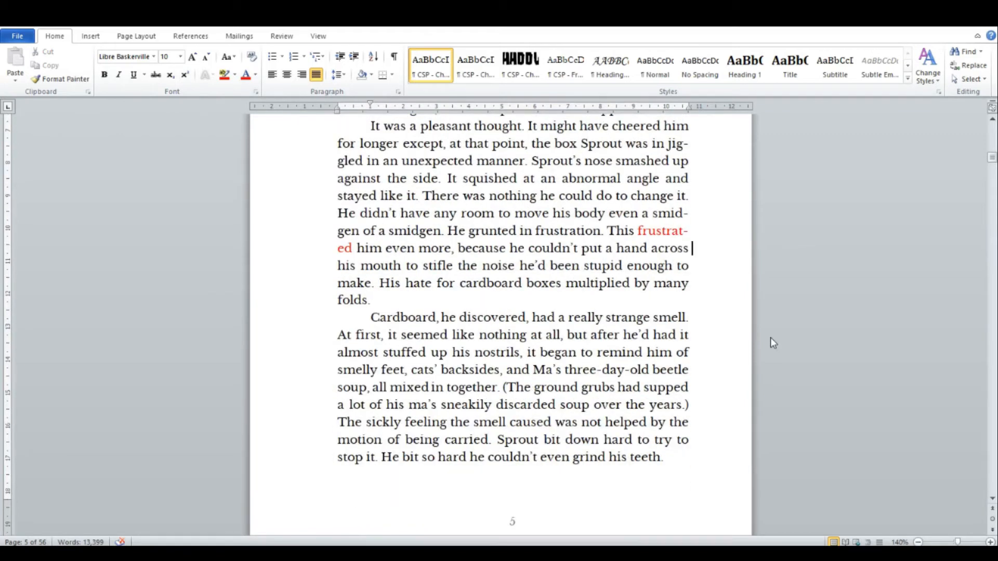
pyautogui.scroll(-20, 770, 338)
pyautogui.doubleClick(674, 313)
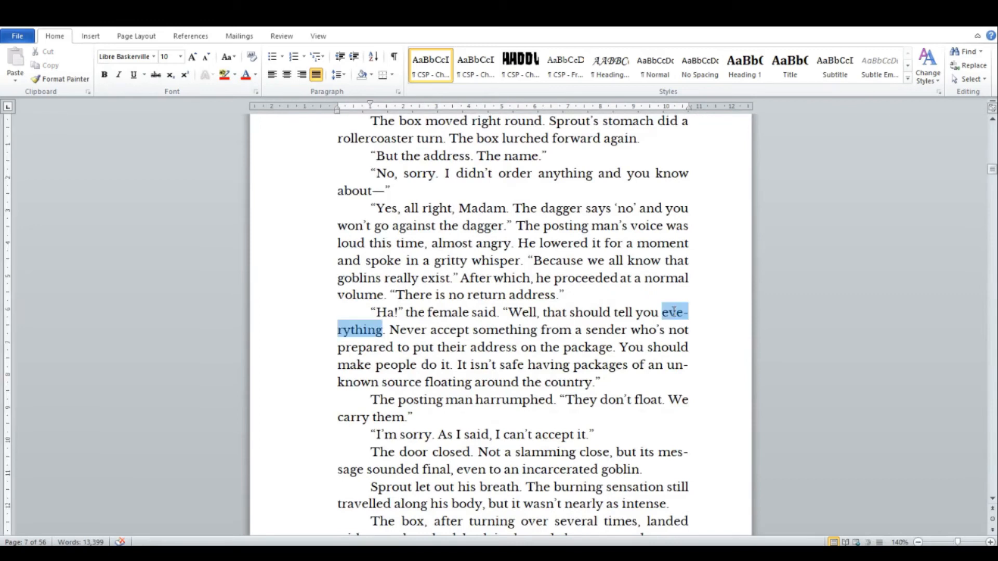
pyautogui.click(246, 75)
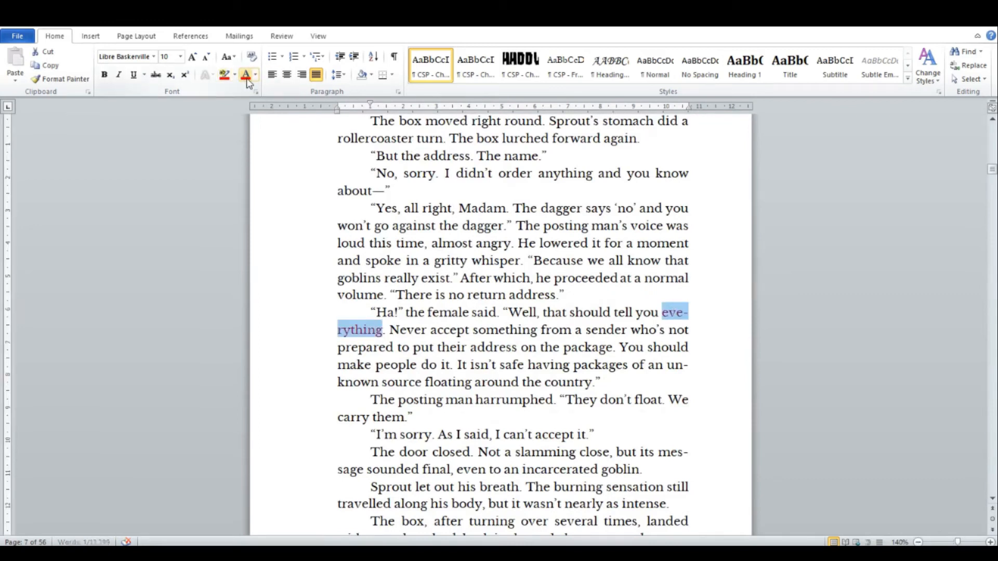
pyautogui.click(715, 317)
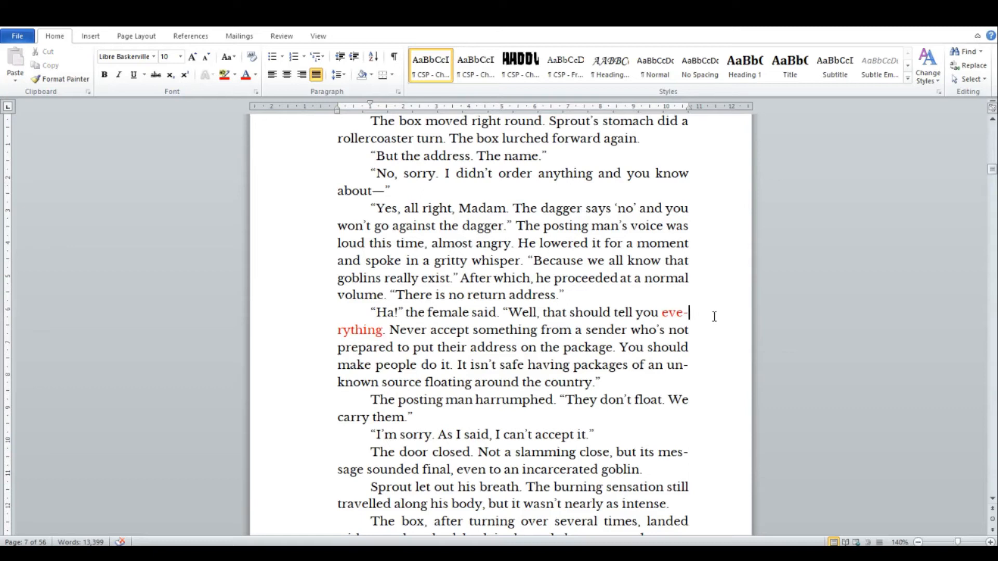
# Color the badly split word "an-ywhere" on page 8 red.
pyautogui.scroll(-2, 714, 317)
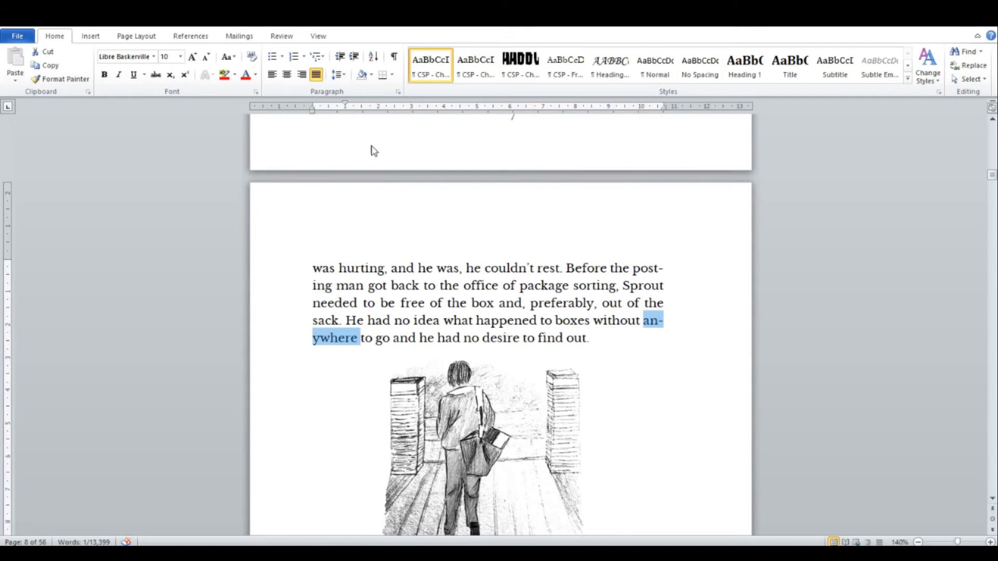
pyautogui.click(246, 75)
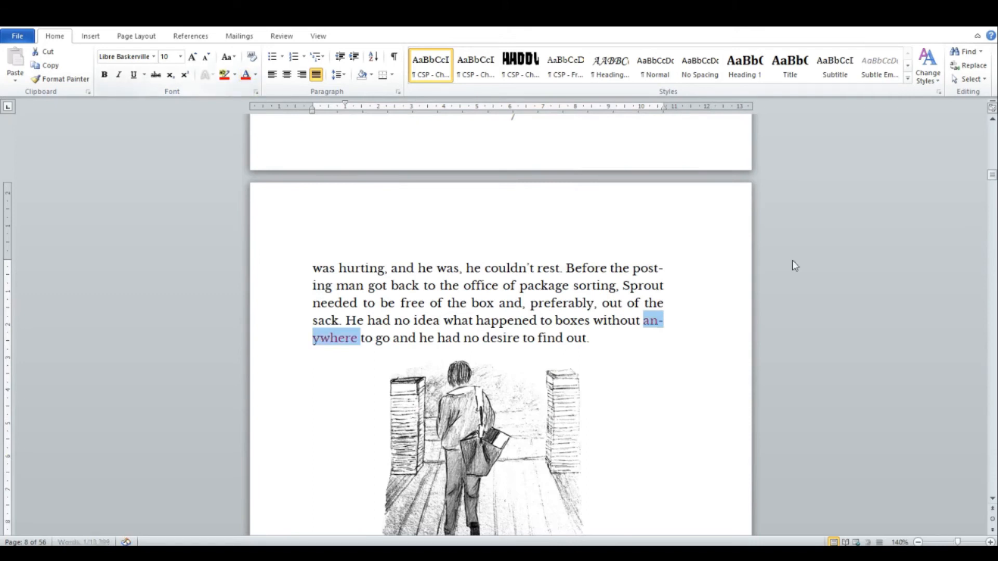
pyautogui.click(754, 320)
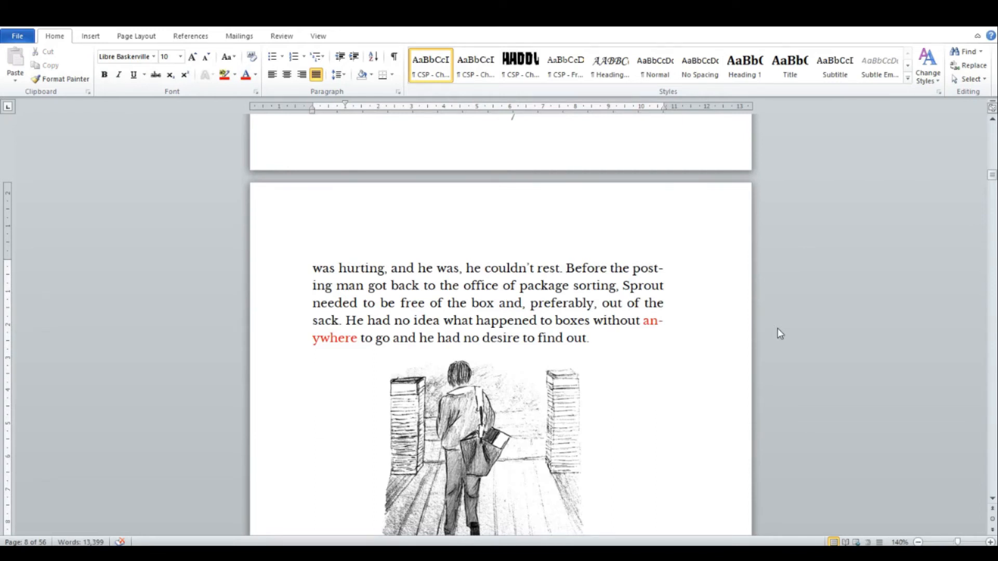
# Color the badly split word "up-on" on page 14 red.
pyautogui.scroll(-4, 777, 328)
pyautogui.scroll(-5, 778, 328)
pyautogui.doubleClick(649, 286)
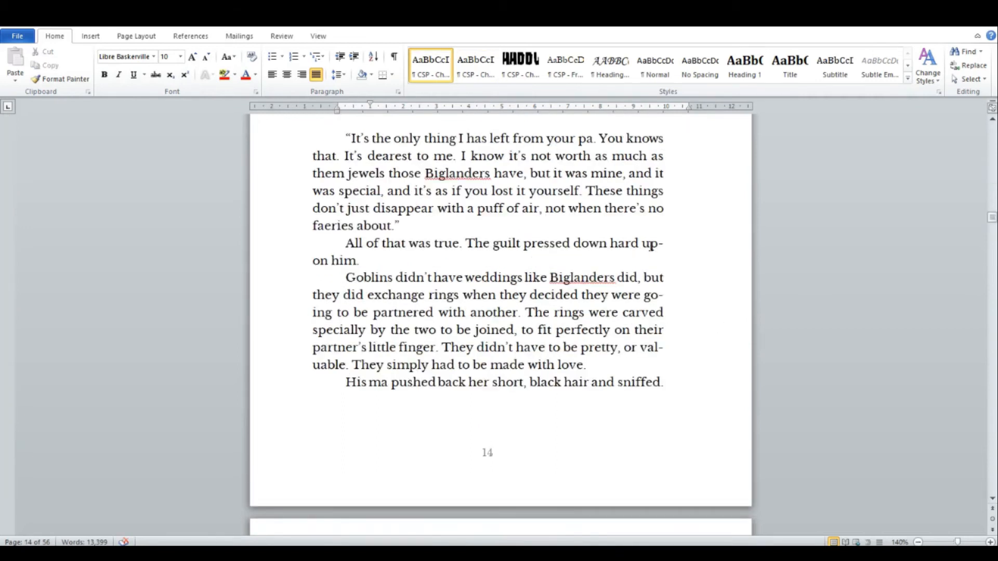
pyautogui.doubleClick(650, 243)
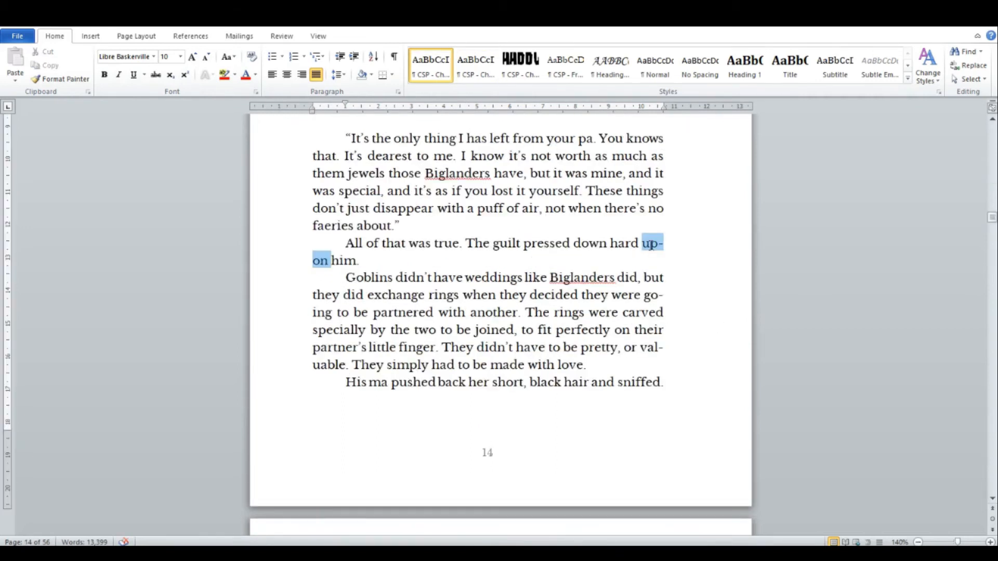
pyautogui.click(246, 76)
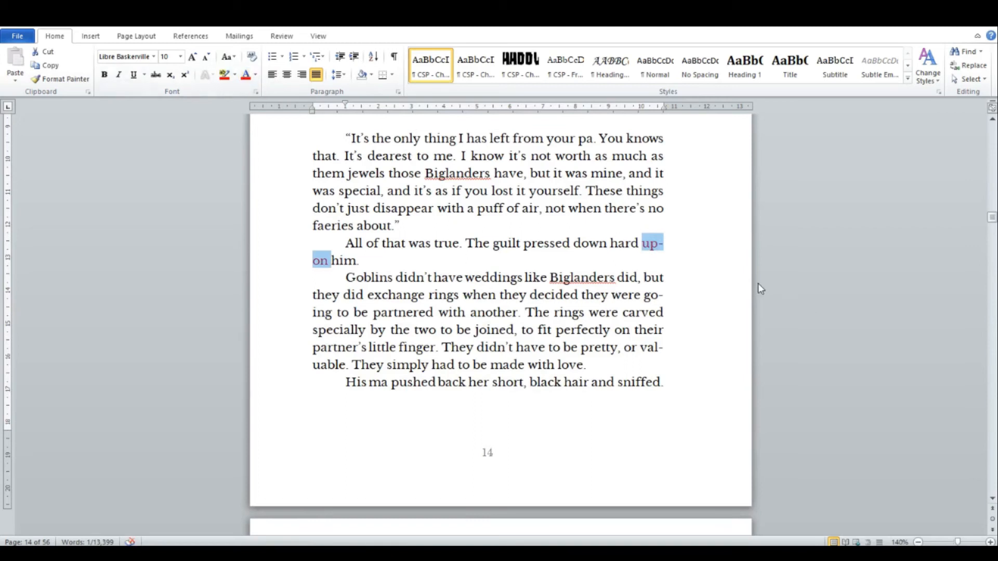
pyautogui.click(717, 274)
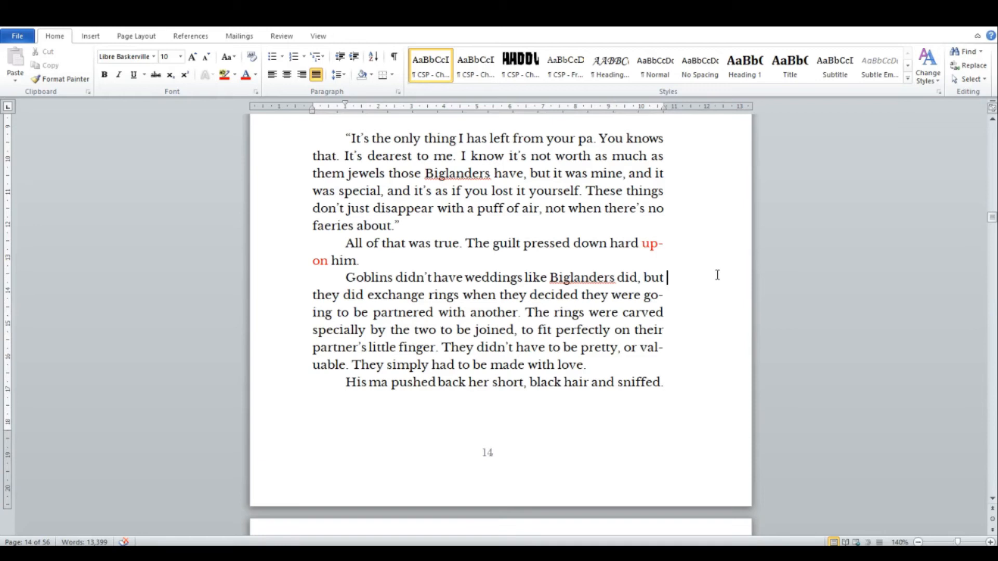
# Check the split word "your-self" on page 15, then color the badly split word "Alt-hough" on page 18 red.
pyautogui.press('pagedown')
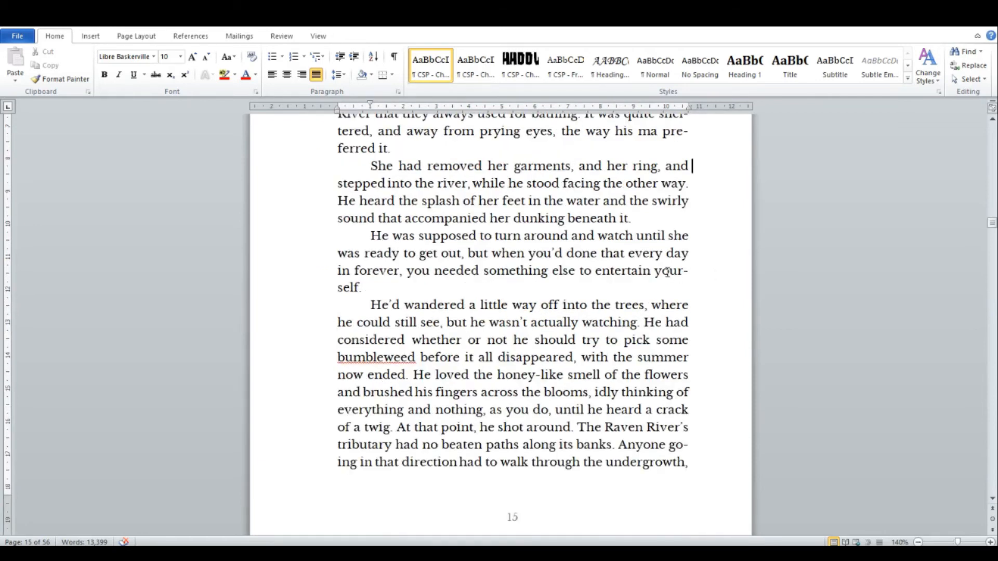
pyautogui.doubleClick(669, 271)
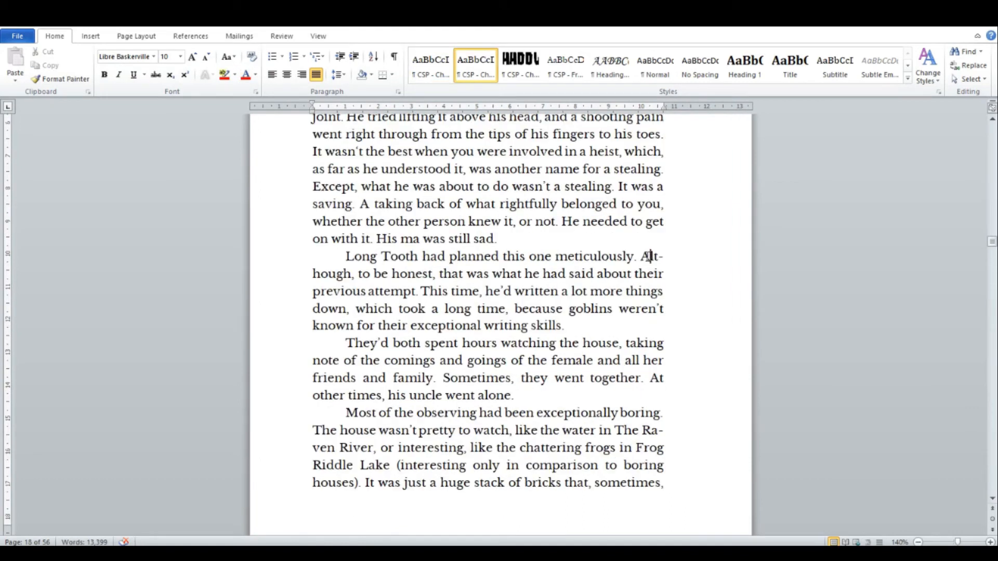
pyautogui.doubleClick(650, 256)
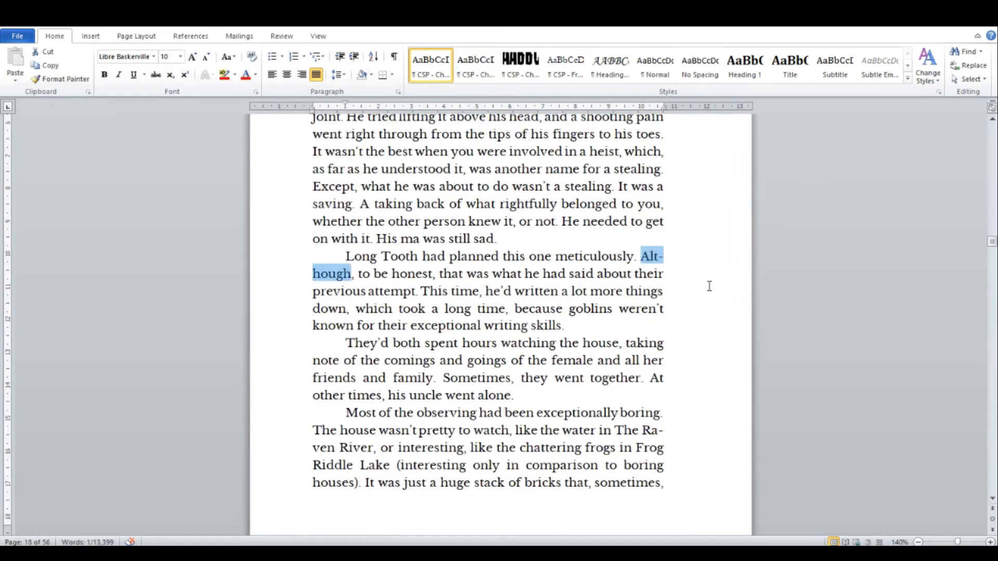
pyautogui.click(245, 74)
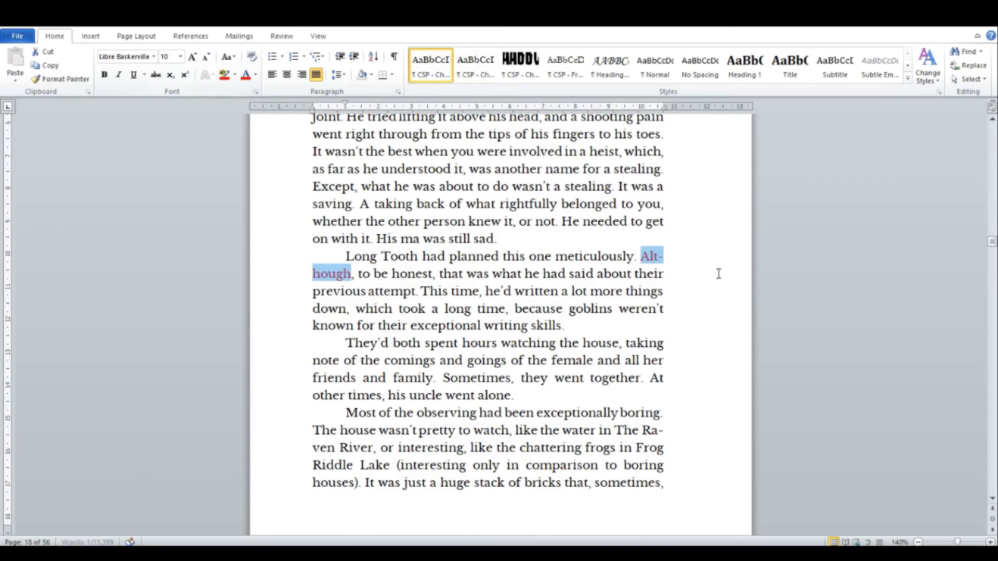
pyautogui.click(710, 301)
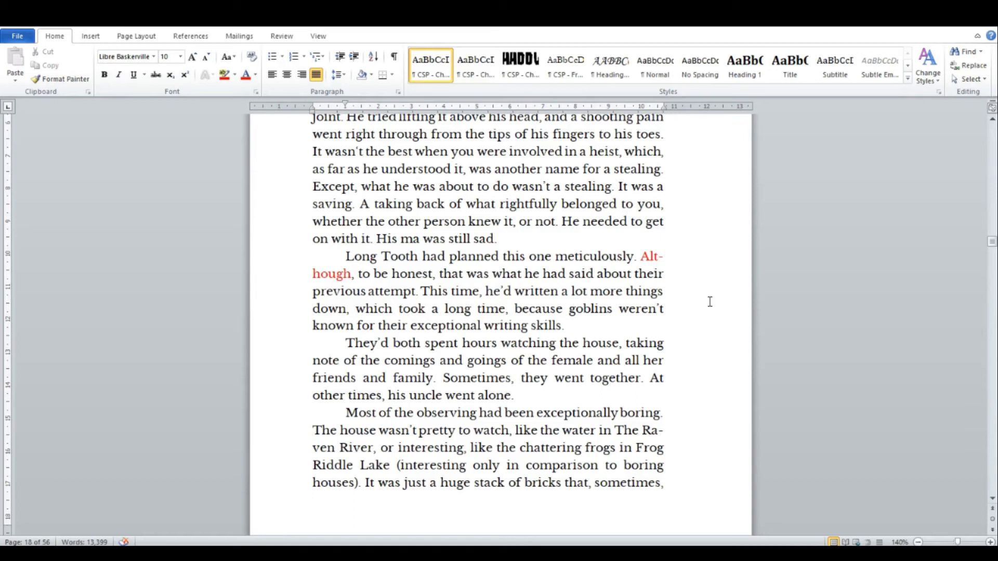
# Examine the line-end splits on pages 19 and 20, including "brain-squeezing" and "al-ways".
pyautogui.scroll(-10, 717, 333)
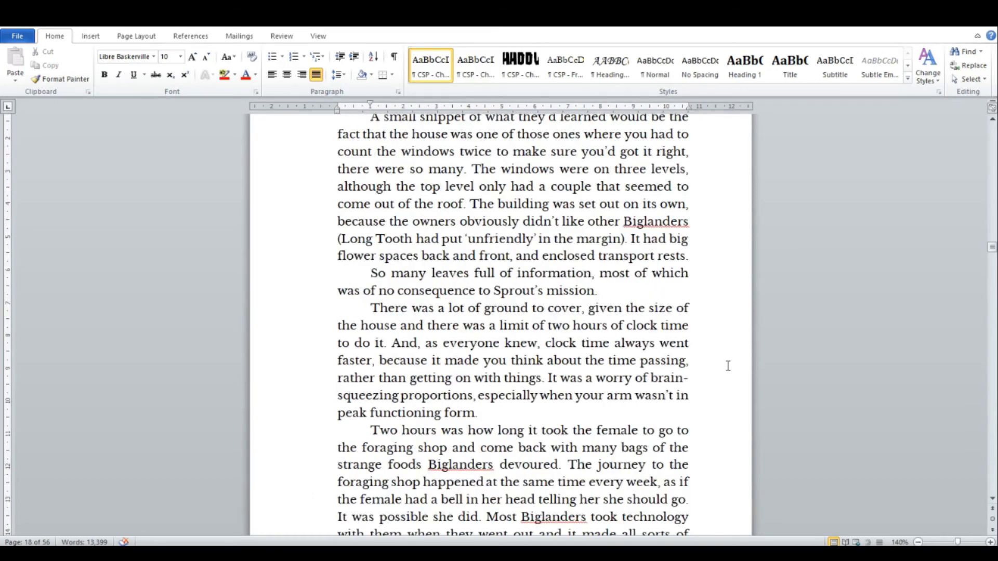
pyautogui.doubleClick(672, 374)
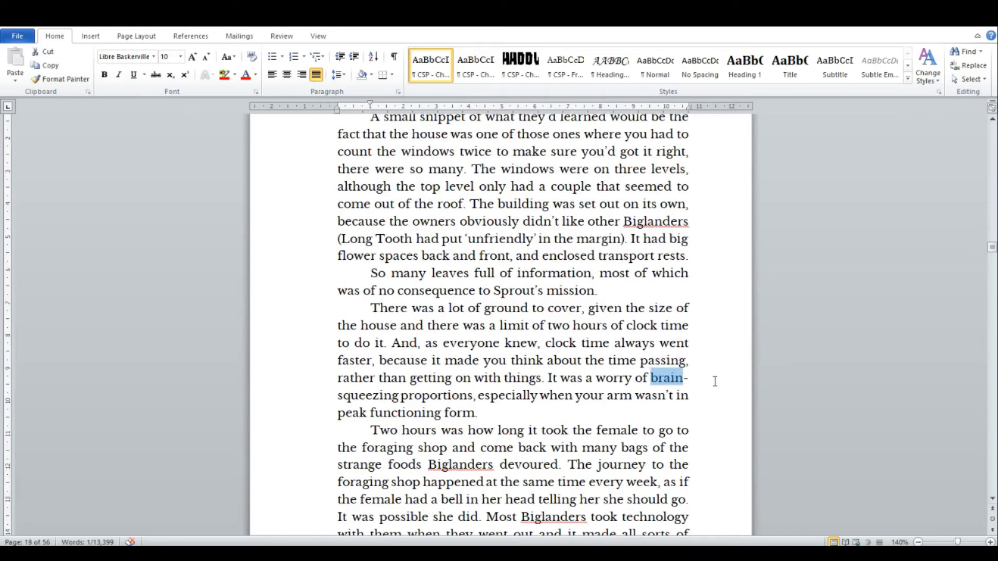
pyautogui.scroll(-4, 715, 381)
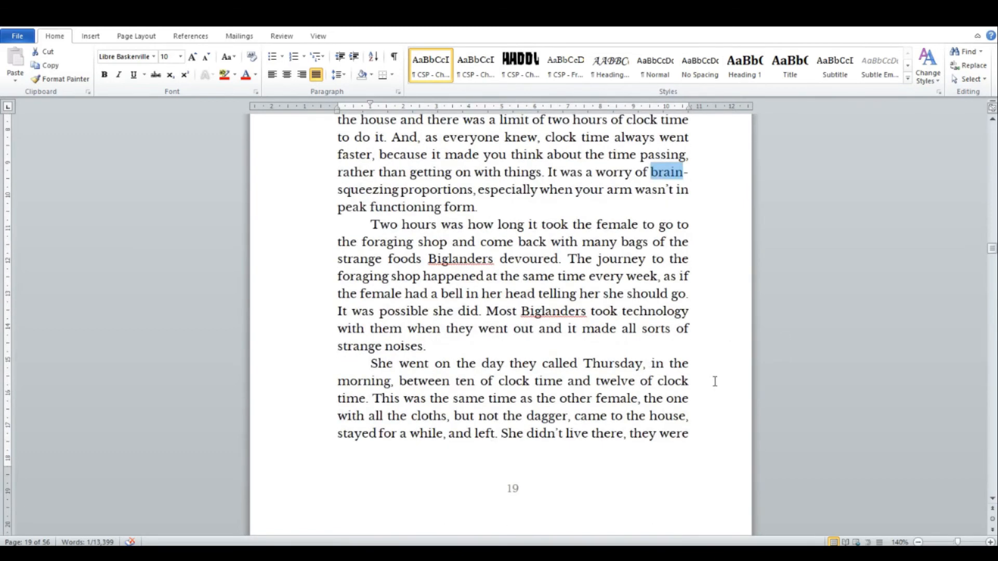
pyautogui.scroll(-2, 714, 381)
pyautogui.scroll(-2, 715, 381)
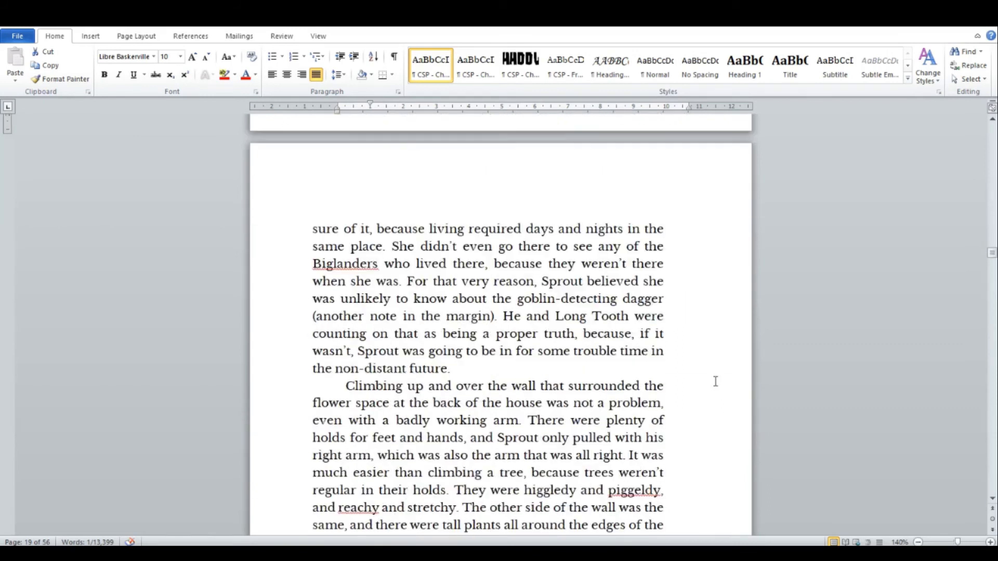
pyautogui.scroll(-2, 715, 382)
pyautogui.scroll(-2, 716, 381)
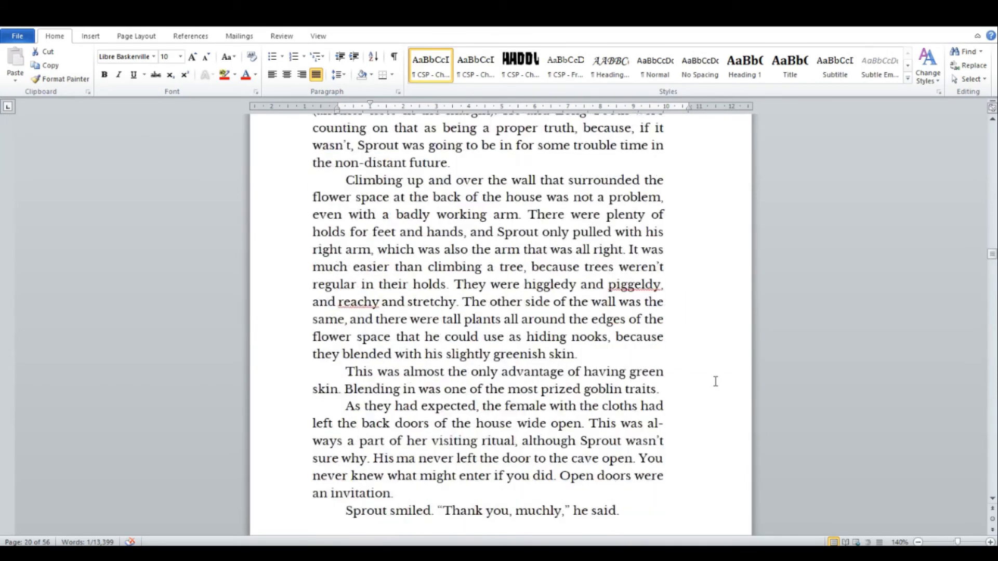
pyautogui.scroll(-2, 715, 381)
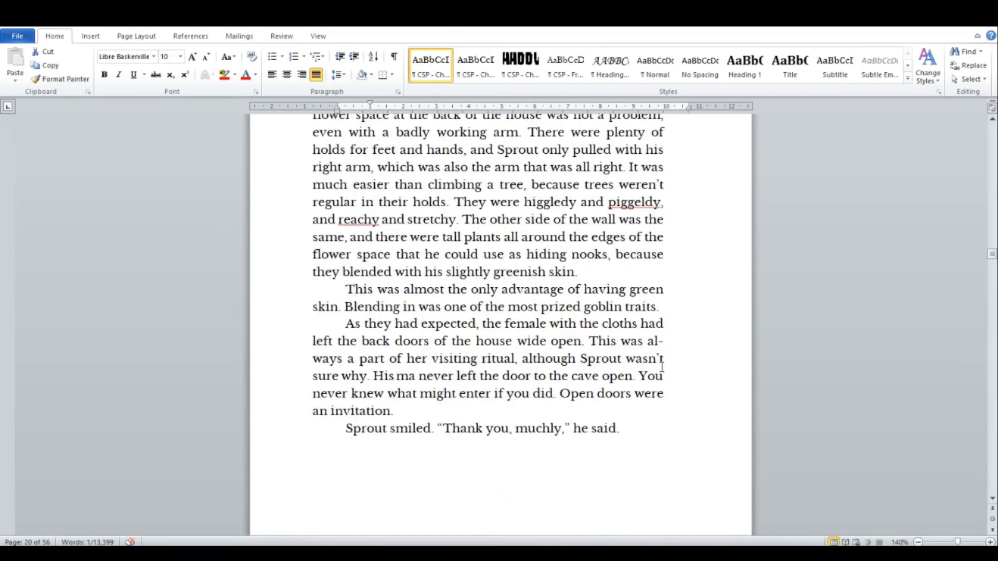
pyautogui.click(651, 342)
# Color the split word "tin-gling" in the kitchen paragraph on page 25 red.
pyautogui.scroll(-12, 708, 371)
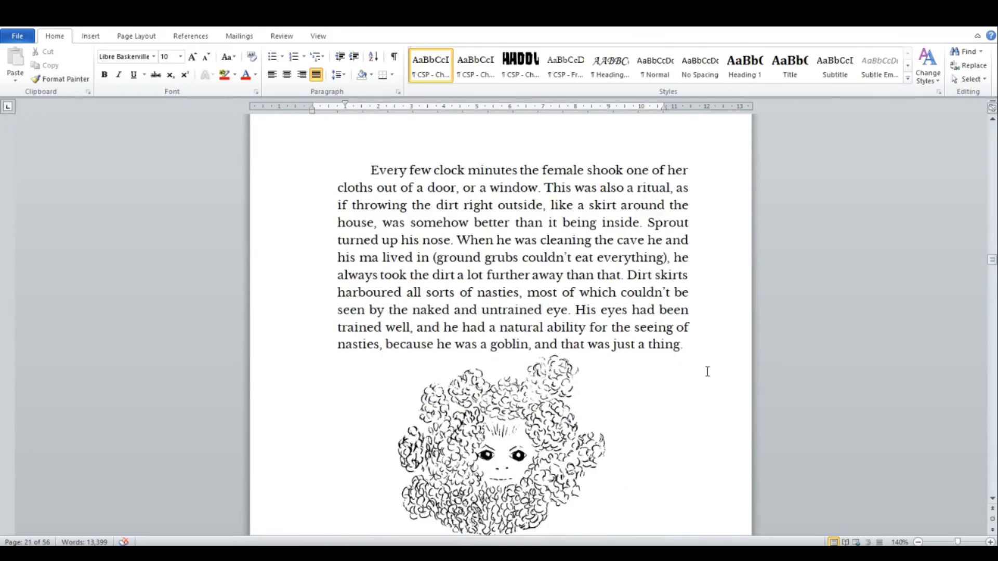
pyautogui.scroll(-12, 707, 371)
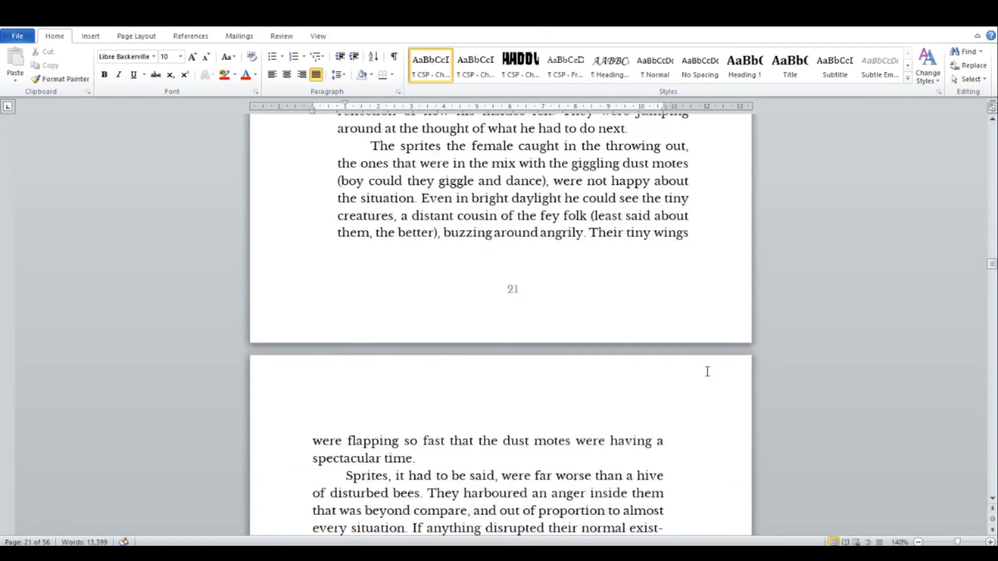
pyautogui.scroll(-20, 708, 371)
pyautogui.doubleClick(673, 211)
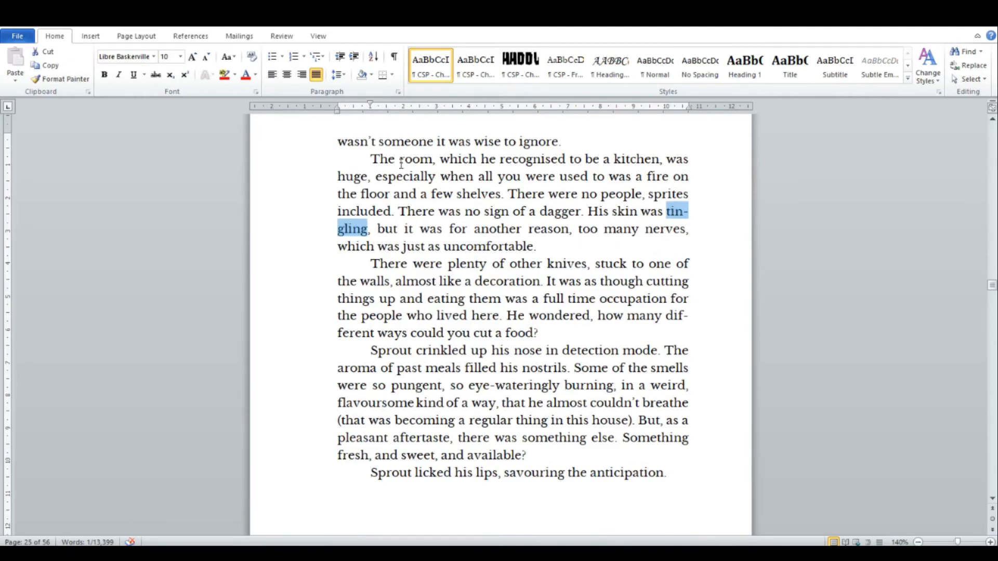
pyautogui.click(246, 74)
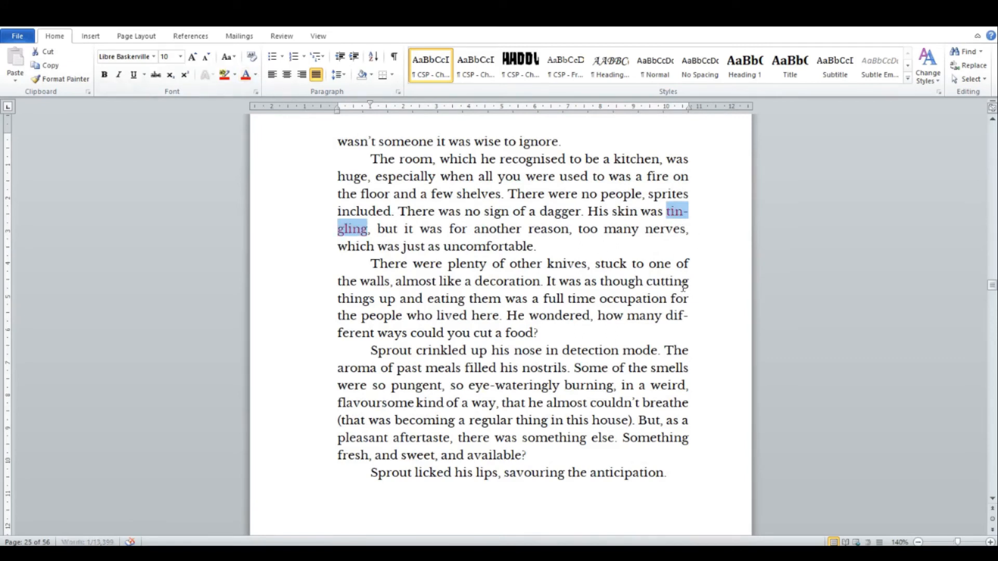
pyautogui.click(713, 295)
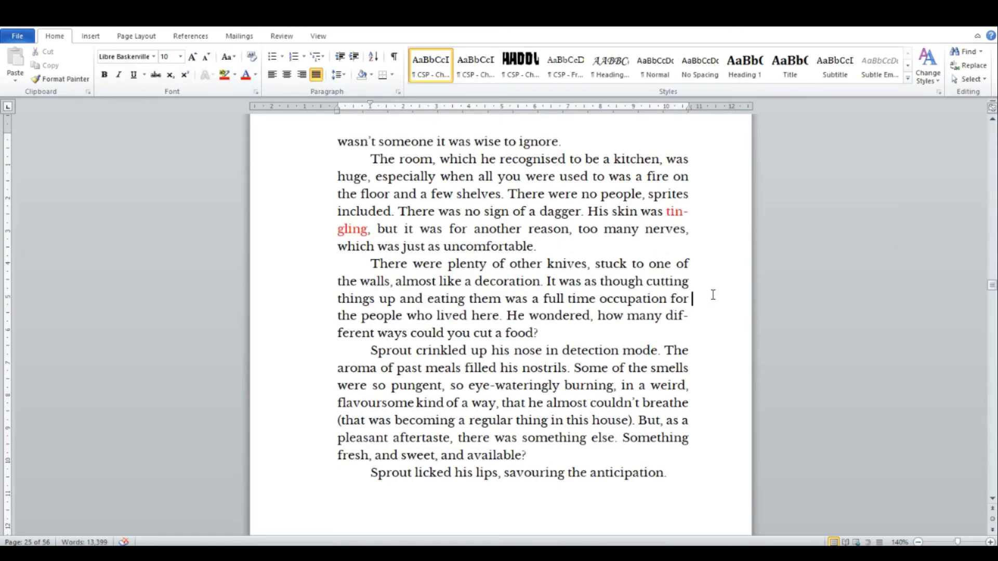
# Color the split word "con-tact" near the end of page 28 red.
pyautogui.doubleClick(652, 351)
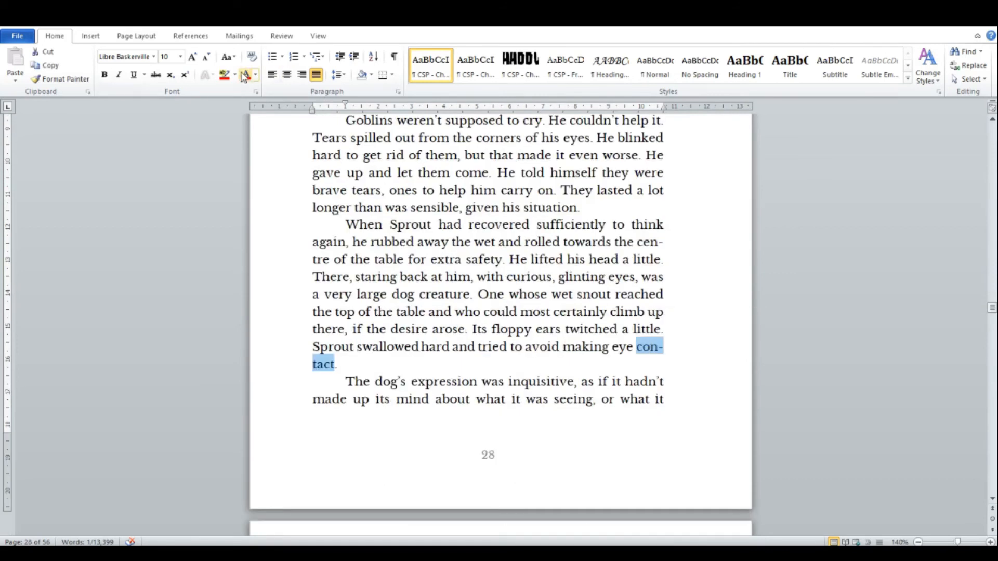
pyautogui.click(247, 75)
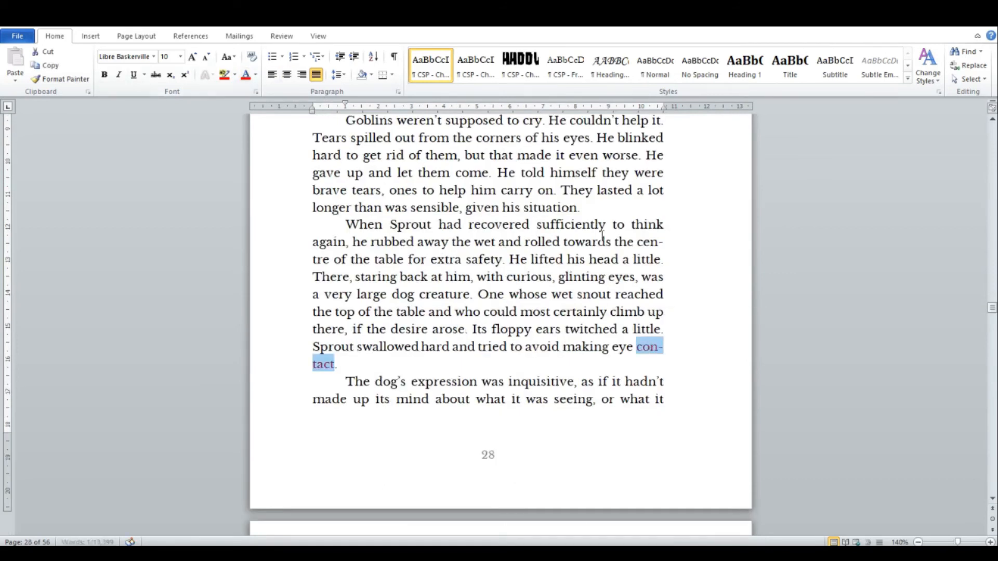
pyautogui.click(695, 333)
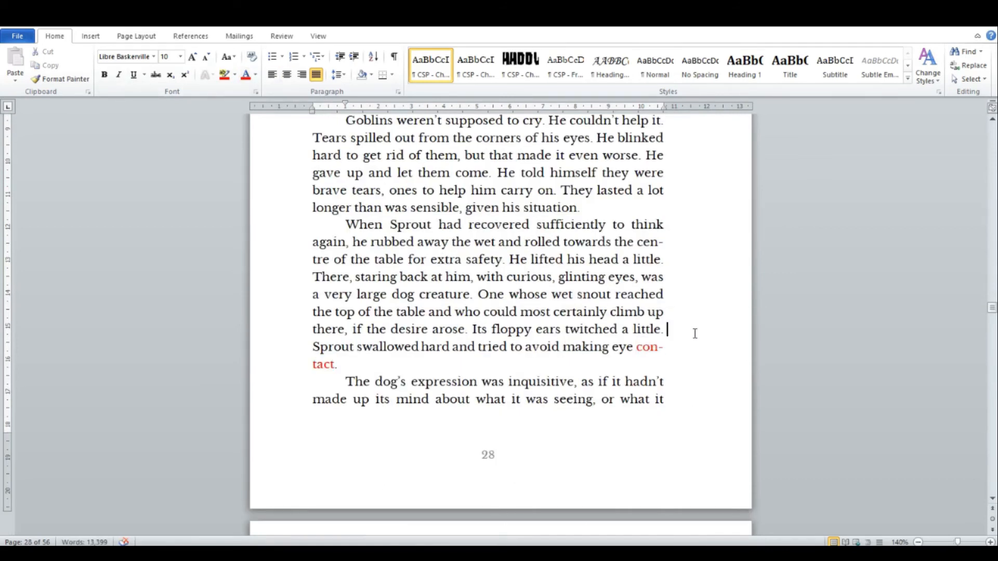
# Check the split words "tast-ing", "drib-bling" and "ig-nore" on consecutive lines of page 29.
pyautogui.doubleClick(672, 258)
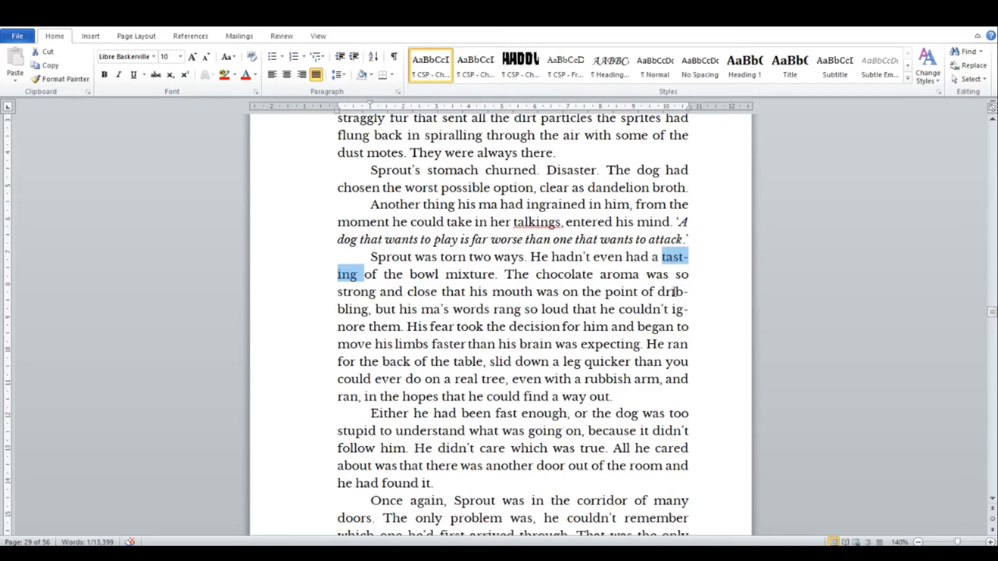
pyautogui.doubleClick(674, 293)
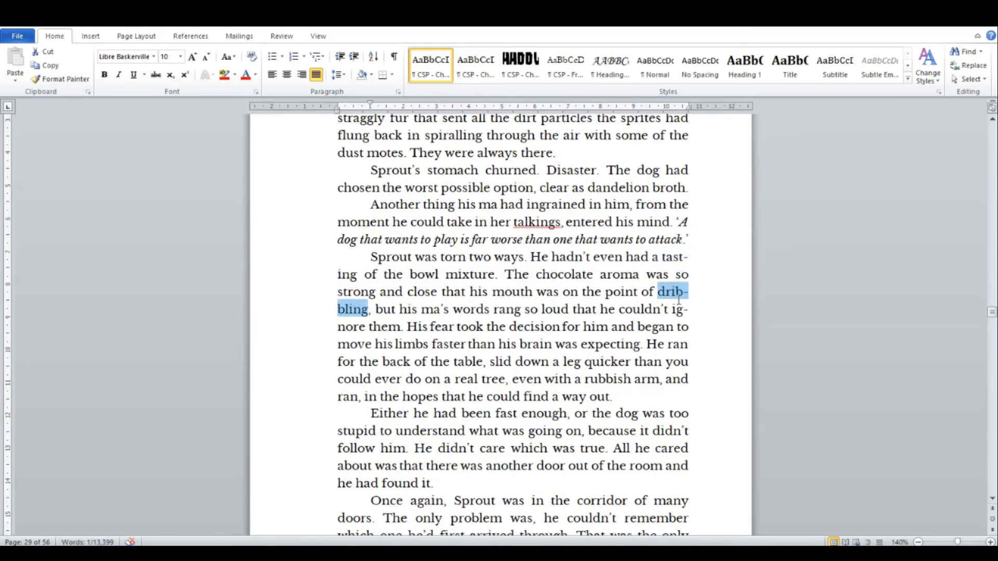
pyautogui.doubleClick(678, 310)
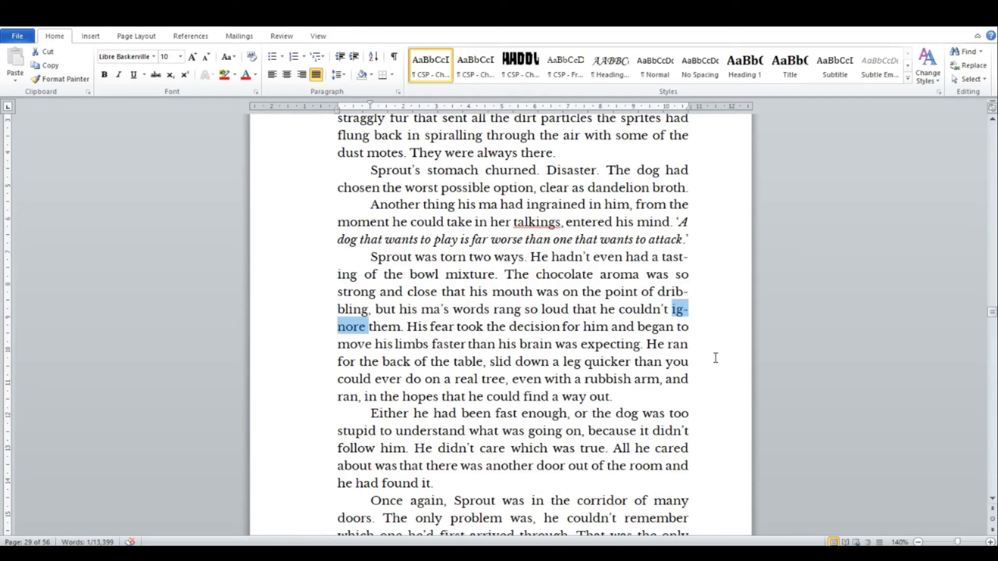
pyautogui.click(692, 360)
# Color the word "disap-peared", split across pages 36 and 37, red.
pyautogui.moveTo(672, 257); pyautogui.dragTo(369, 311)
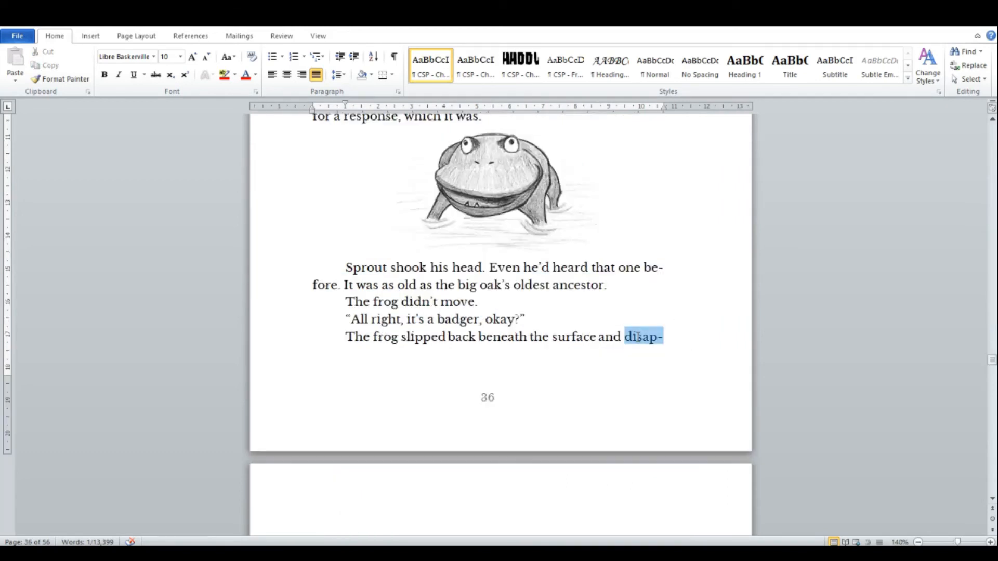
pyautogui.scroll(-1, 705, 383)
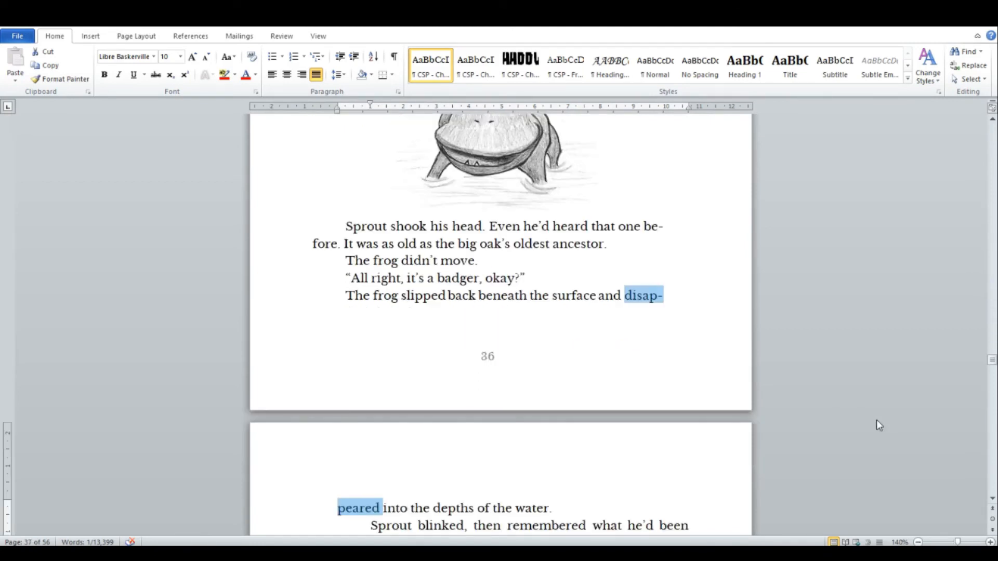
pyautogui.click(246, 74)
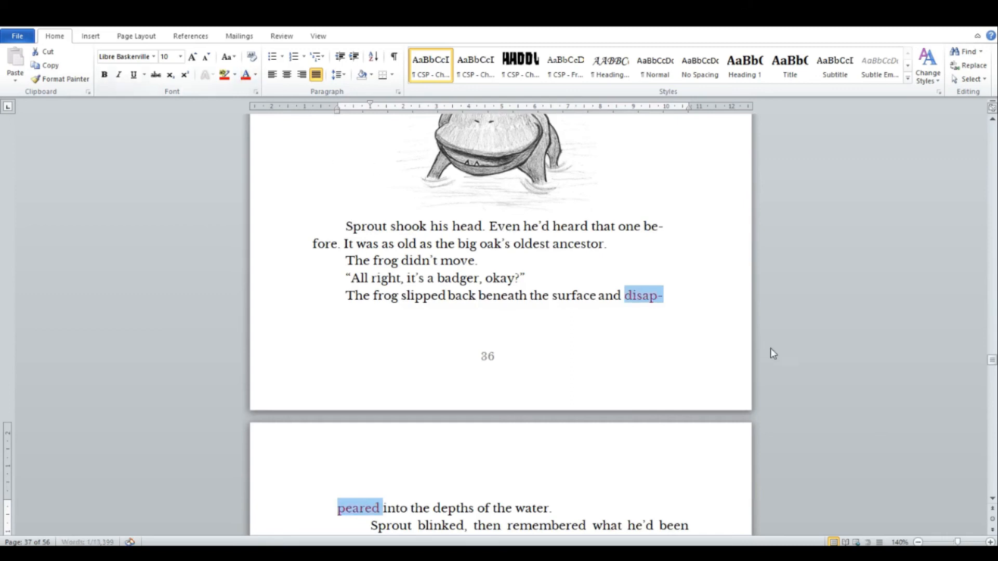
pyautogui.click(815, 370)
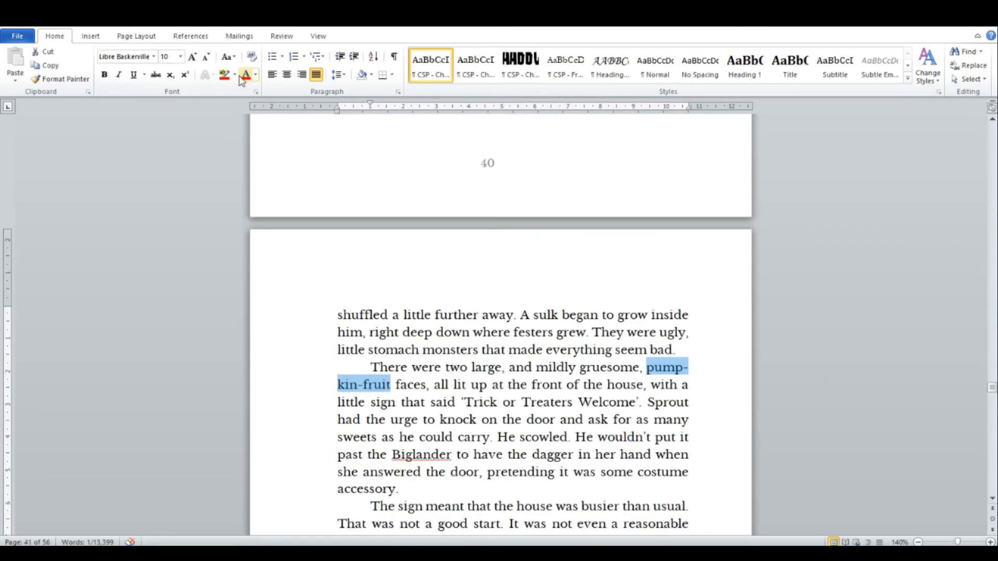
# Color the doubly hyphenated word "pump-kin-fruit" on page 41 red.
pyautogui.click(245, 75)
pyautogui.click(857, 402)
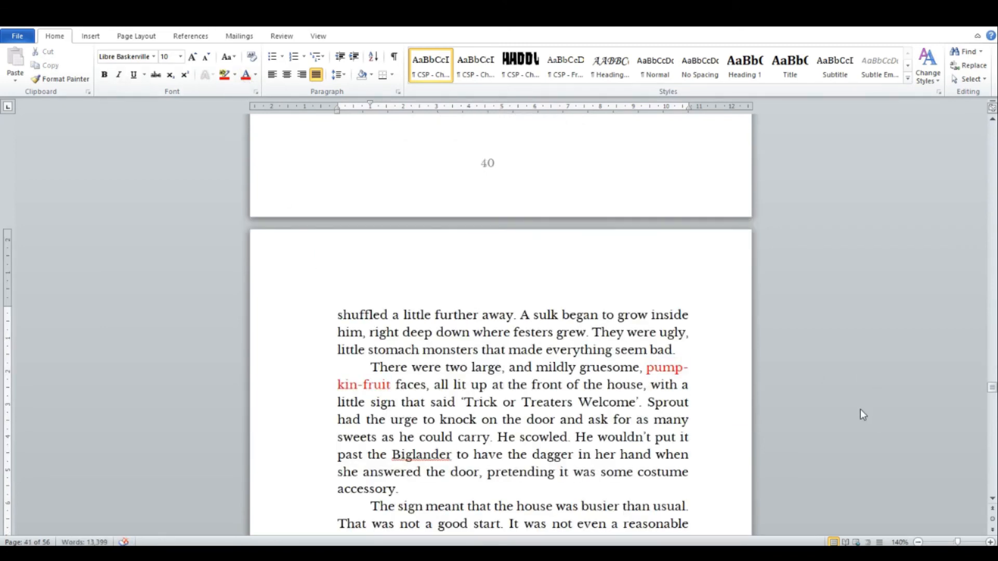
pyautogui.scroll(-2, 859, 410)
pyautogui.scroll(-2, 859, 410)
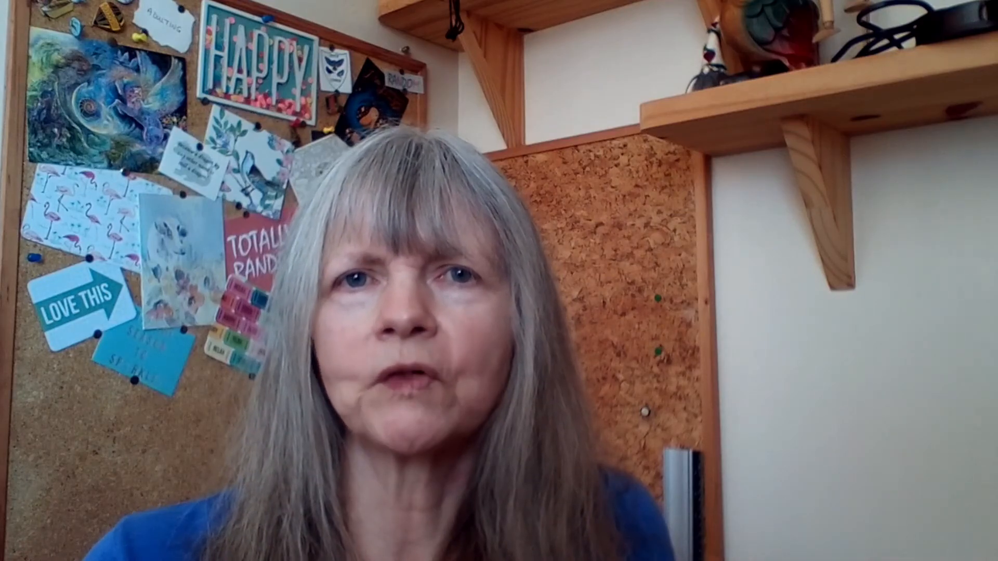